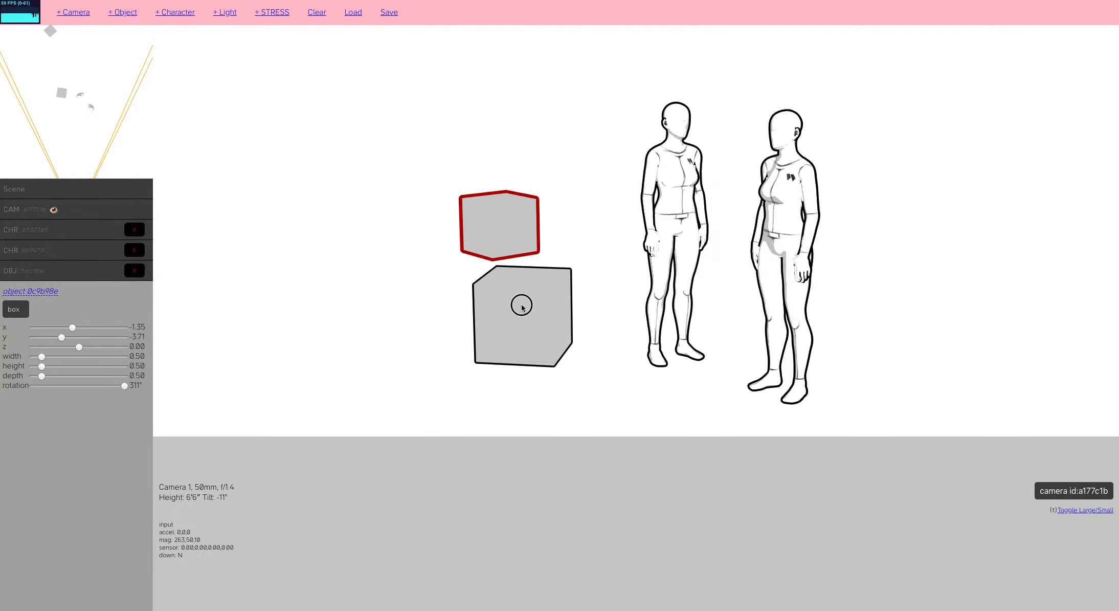
# Move the two boxes side by side next to the standing characters, with the far box at about x -1.14, y -0.49.
pyautogui.moveTo(522, 302); pyautogui.dragTo(585, 298)
pyautogui.moveTo(507, 232); pyautogui.dragTo(414, 257)
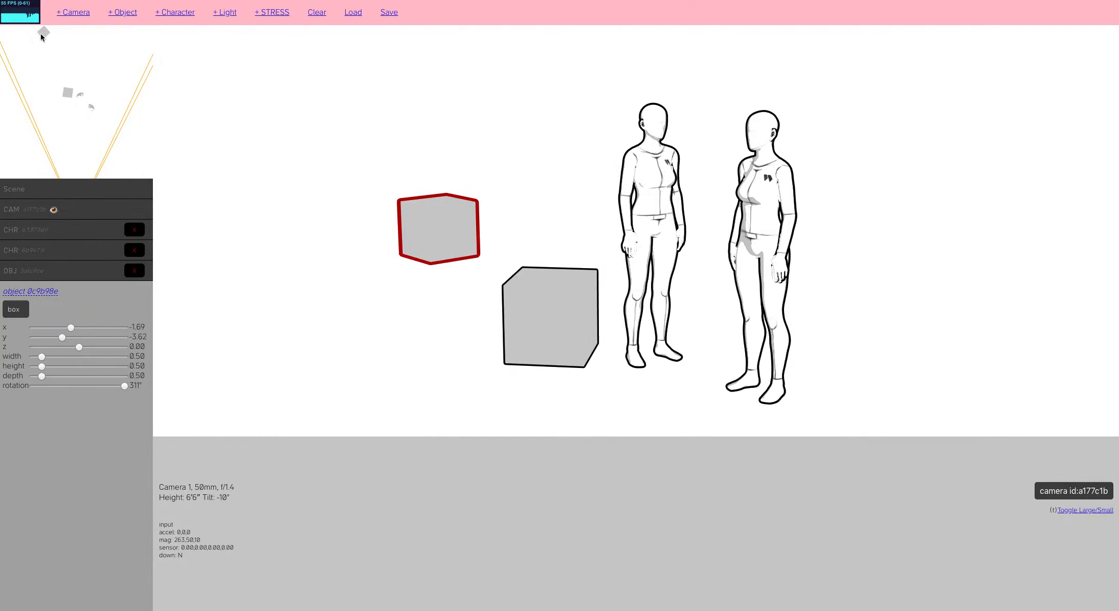
pyautogui.moveTo(40, 33); pyautogui.dragTo(53, 93)
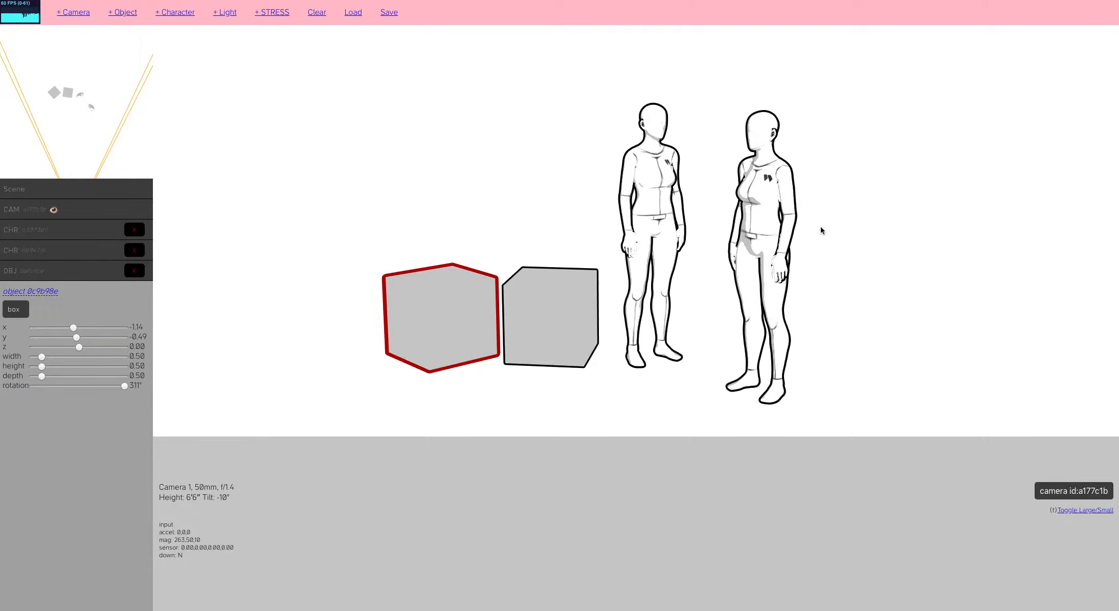
# Lower the camera to a height of about 3'8" and bring it closer to the two characters.
pyautogui.click(888, 244)
pyautogui.moveTo(888, 244); pyautogui.dragTo(696, 408)
pyautogui.click(683, 404)
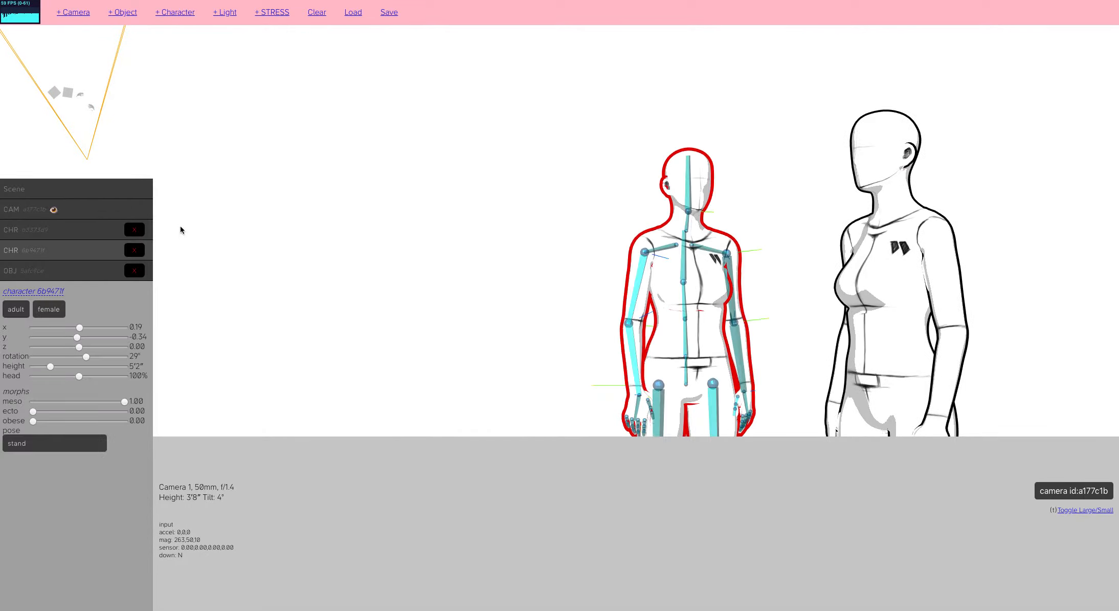
# Set the camera's roll to 29° and tilt it to about -1°.
pyautogui.click(17, 219)
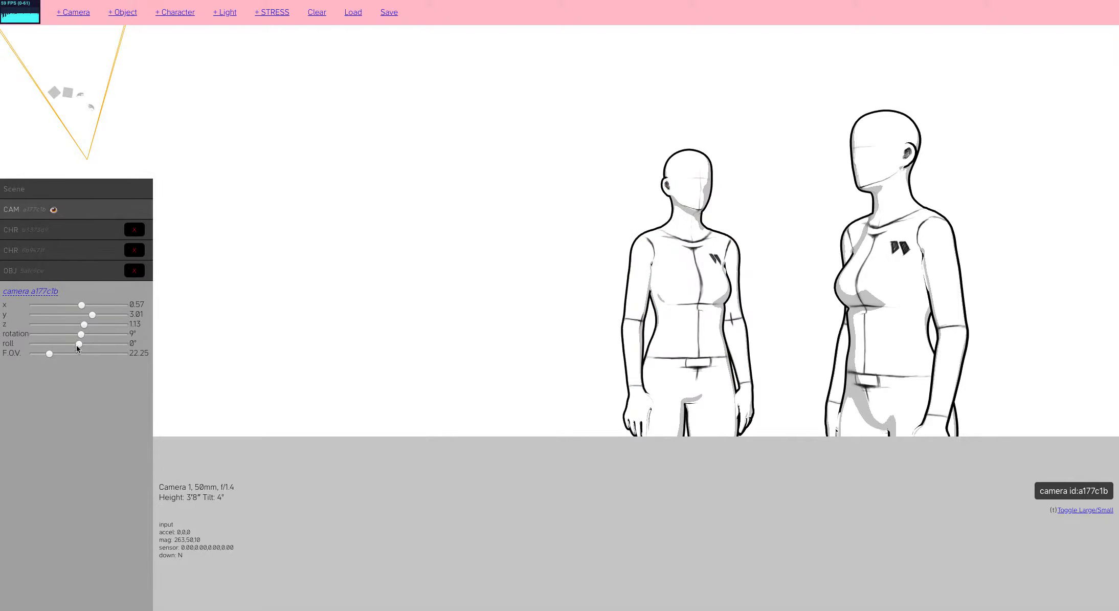
pyautogui.moveTo(87, 345); pyautogui.dragTo(108, 349)
pyautogui.moveTo(532, 329); pyautogui.dragTo(522, 363)
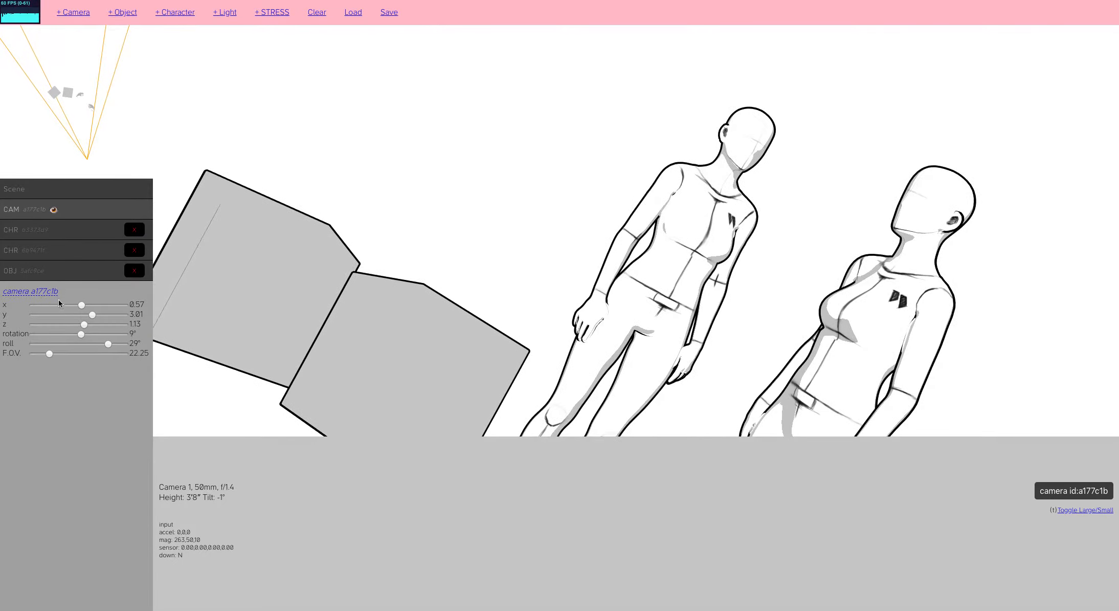
# Set the camera's rotation and roll to 0°.
pyautogui.moveTo(81, 334); pyautogui.dragTo(79, 334)
pyautogui.moveTo(108, 344); pyautogui.dragTo(78, 344)
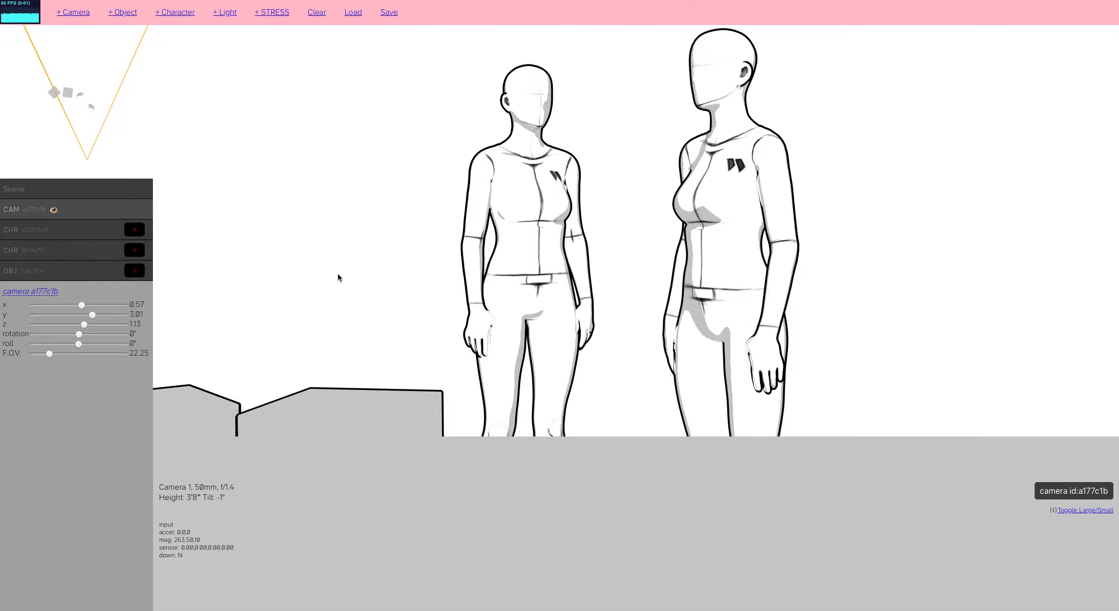
pyautogui.moveTo(318, 280); pyautogui.dragTo(276, 266)
pyautogui.moveTo(967, 268); pyautogui.dragTo(913, 276)
# Change the pose of the character nearer the boxes to run.
pyautogui.click(9, 233)
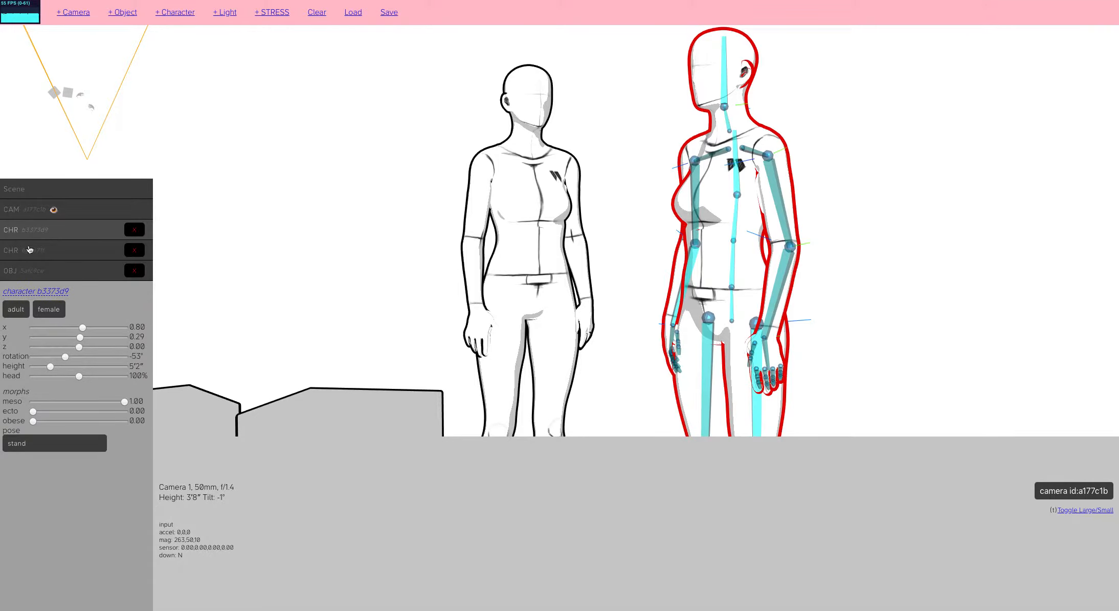
pyautogui.moveTo(1010, 260); pyautogui.dragTo(956, 252)
pyautogui.click(785, 277)
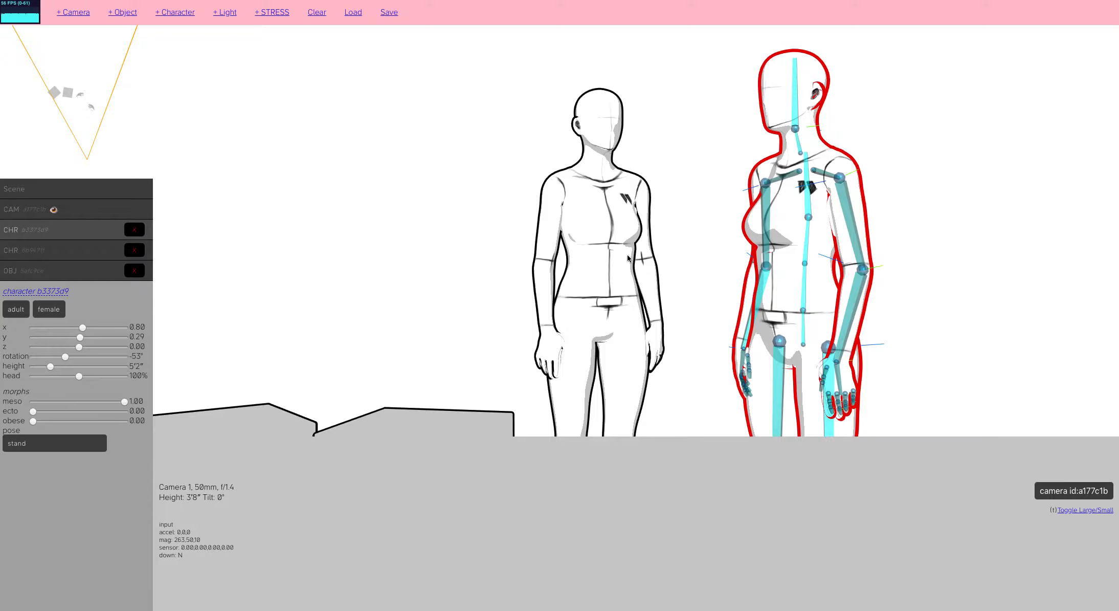
pyautogui.click(596, 261)
pyautogui.click(19, 445)
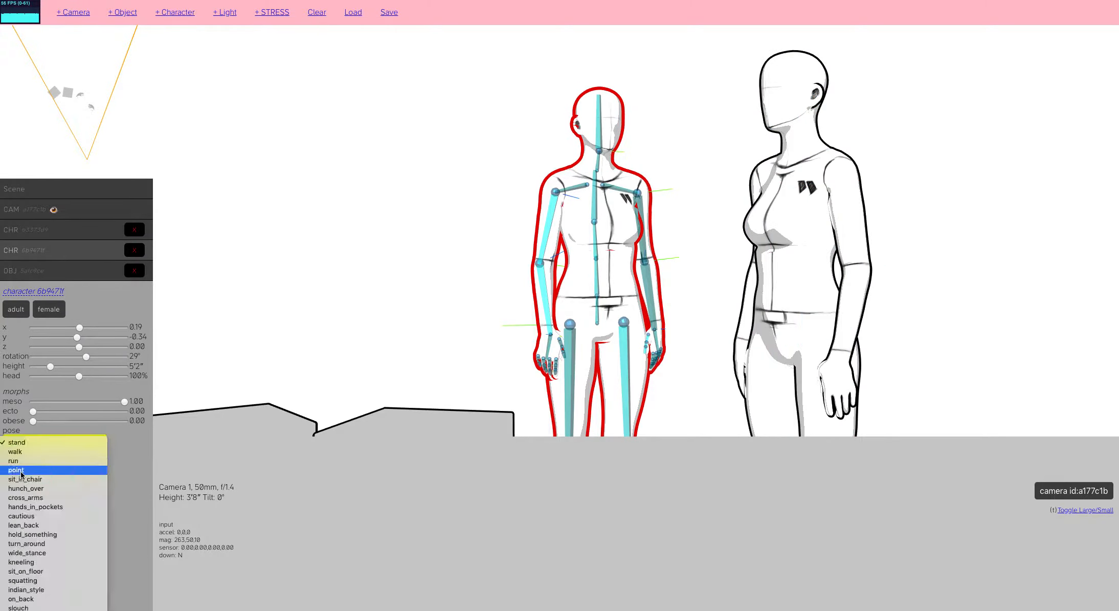
pyautogui.click(17, 462)
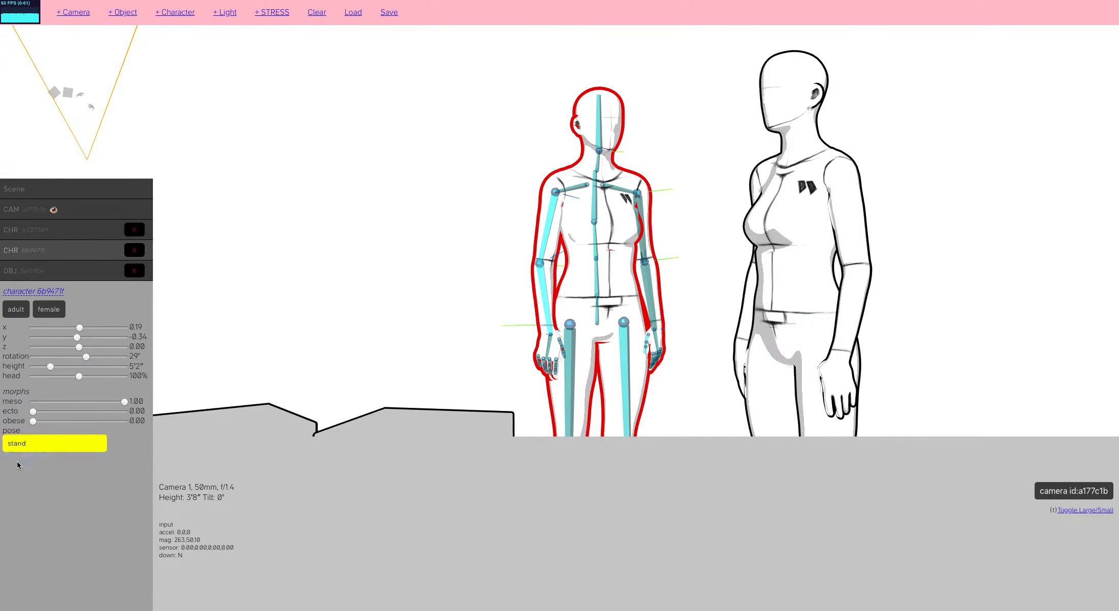
# Change the other standing character's pose to indian_style.
pyautogui.click(808, 287)
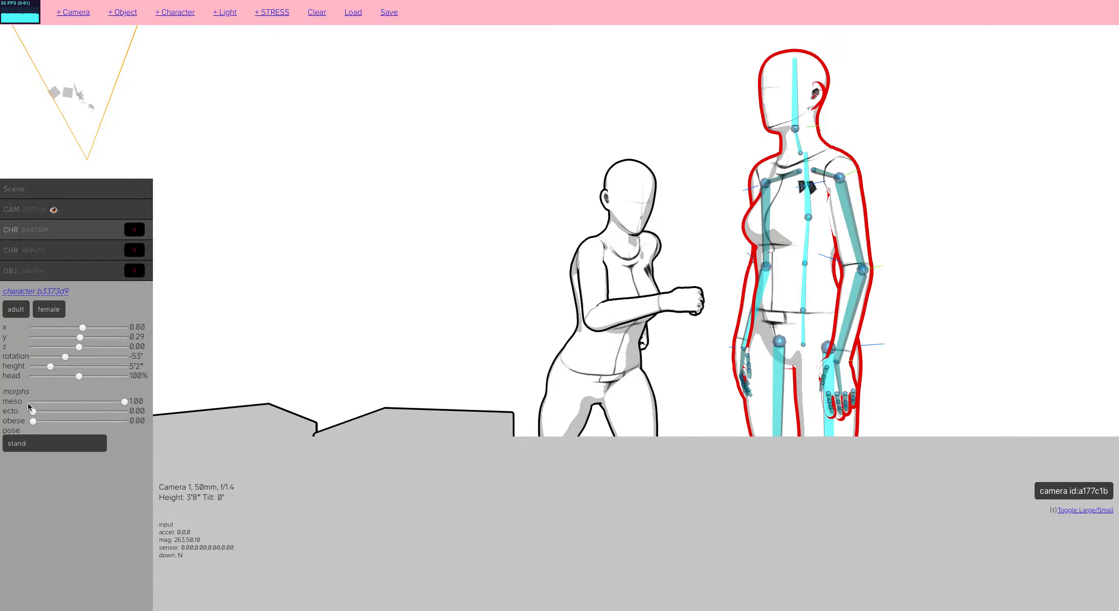
pyautogui.click(31, 444)
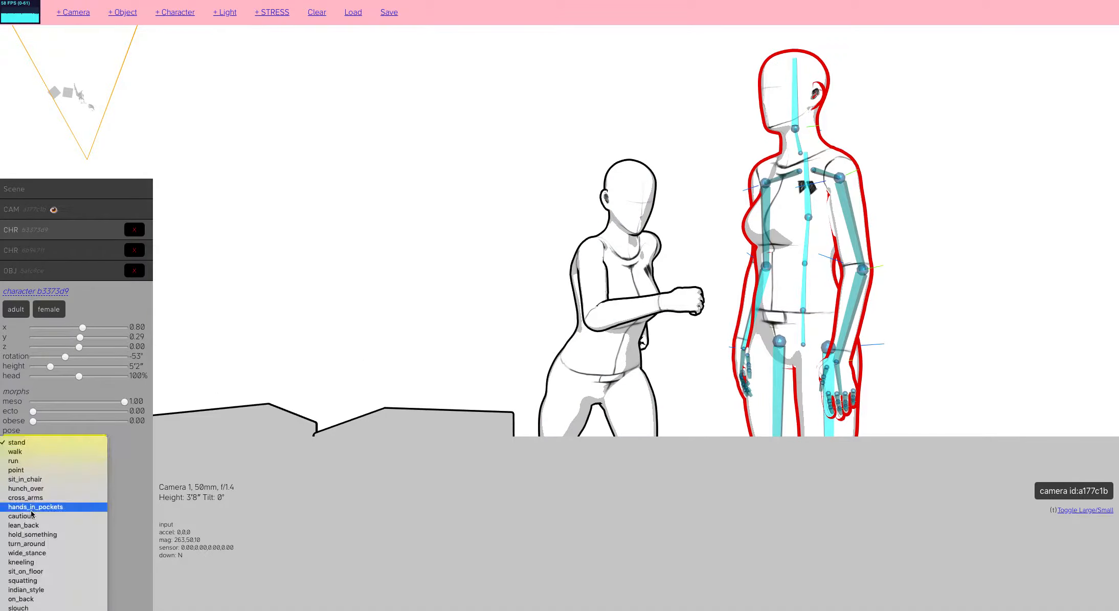
pyautogui.scroll(-1, 31, 513)
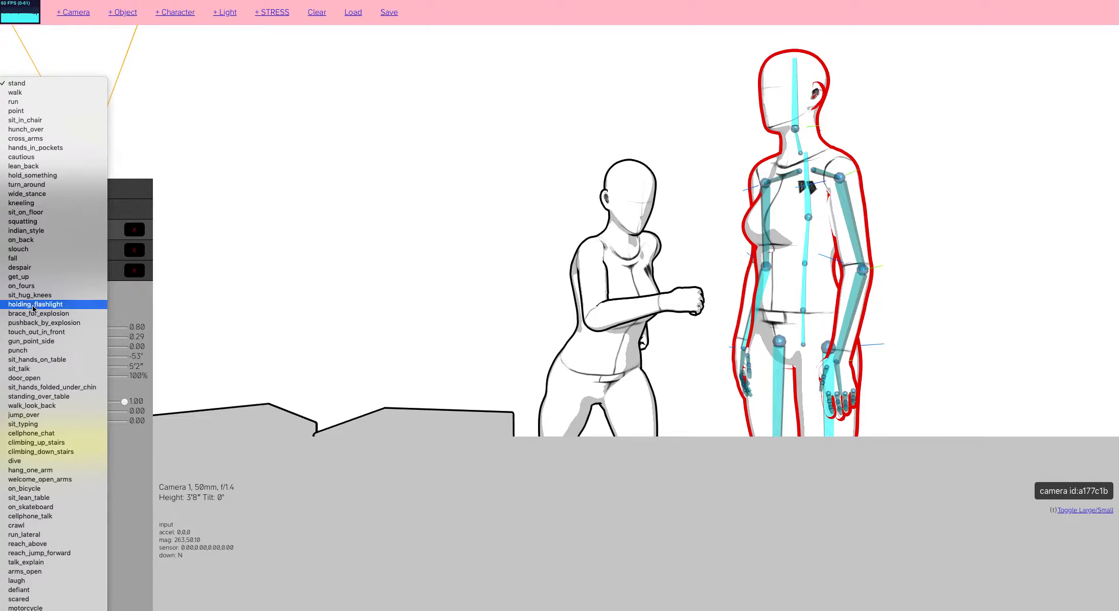
pyautogui.click(22, 233)
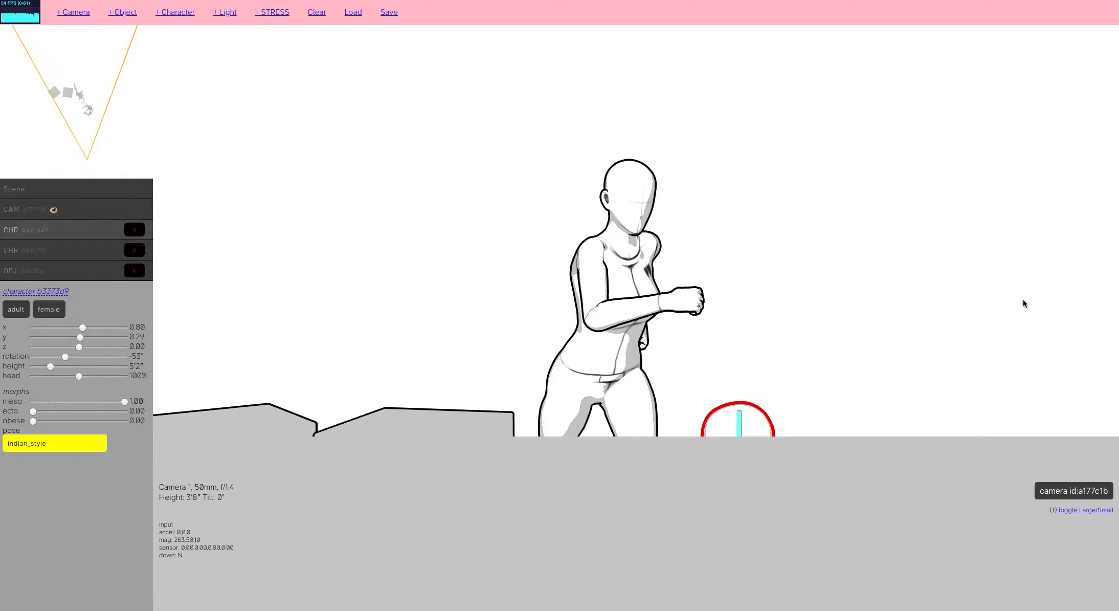
# Set the running character's rotation to 10° and shift it to about x 0.16, y -0.36.
pyautogui.moveTo(1023, 300); pyautogui.dragTo(1041, 203)
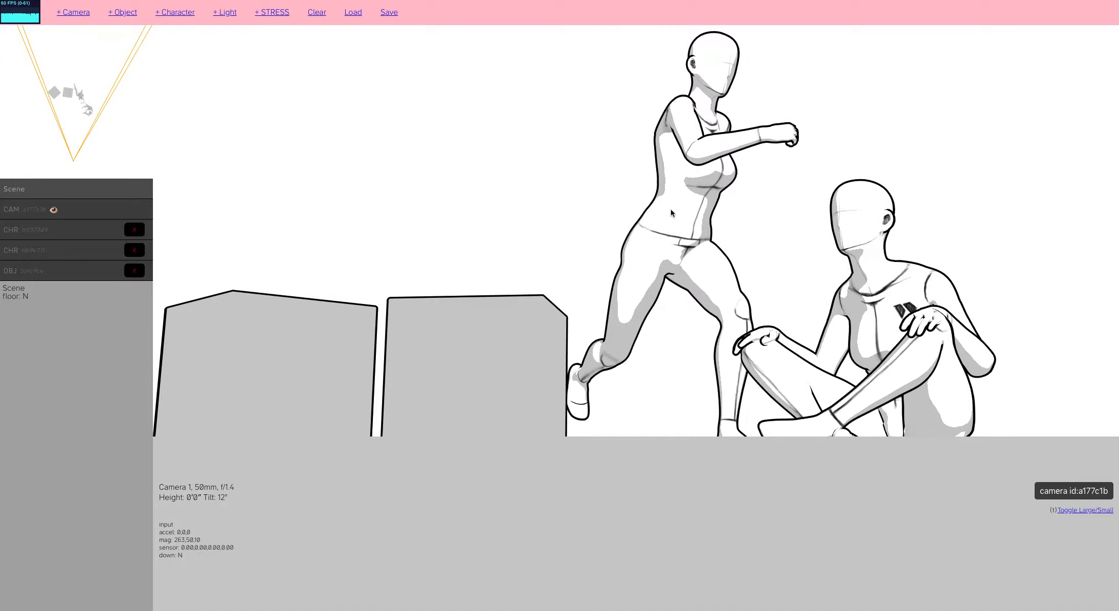
pyautogui.click(670, 209)
pyautogui.click(557, 305)
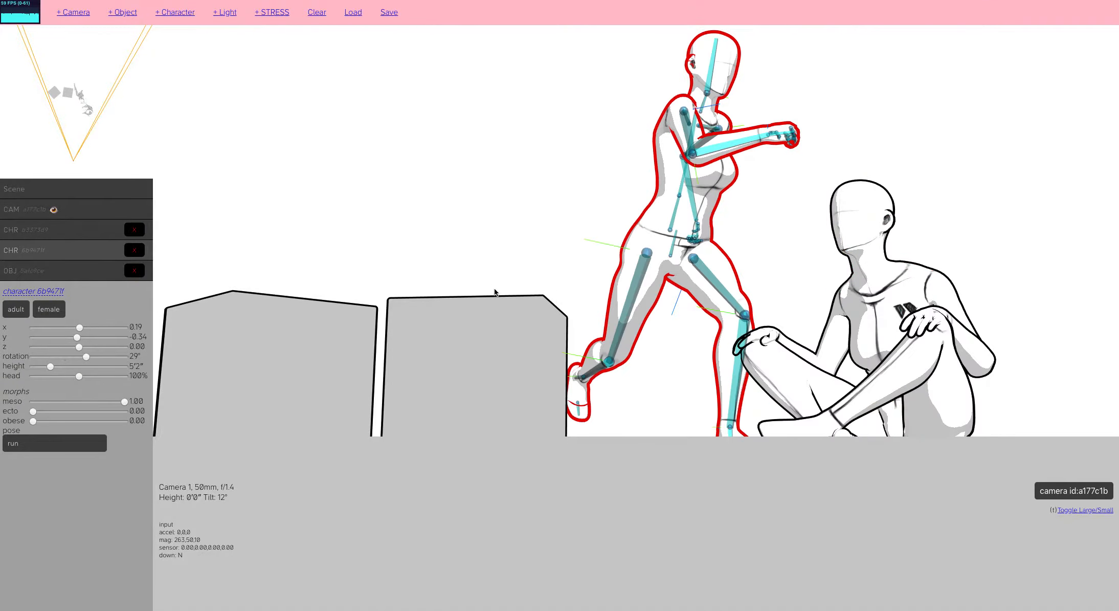
pyautogui.moveTo(86, 358); pyautogui.dragTo(82, 360)
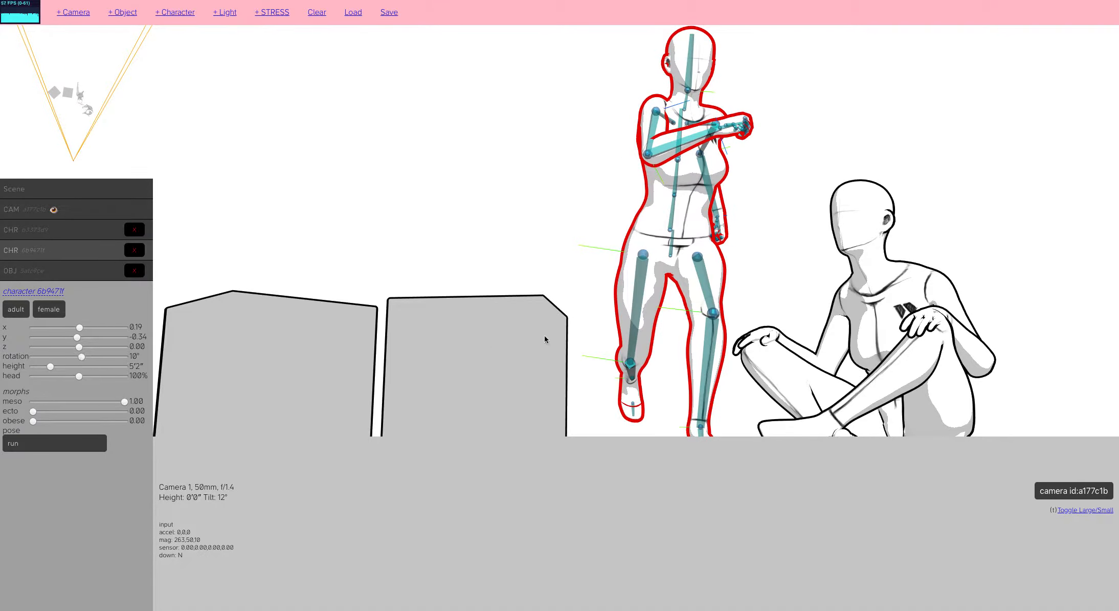
pyautogui.moveTo(656, 232)
pyautogui.mouseDown()
pyautogui.moveTo(526, 227)
pyautogui.moveTo(657, 237)
pyautogui.moveTo(648, 239)
pyautogui.mouseUp()
# Bring the camera in to a frontal close-up of the running character's upper body at a height of about 2'7".
pyautogui.moveTo(557, 182); pyautogui.dragTo(531, 210)
pyautogui.press('w')
pyautogui.press('r')
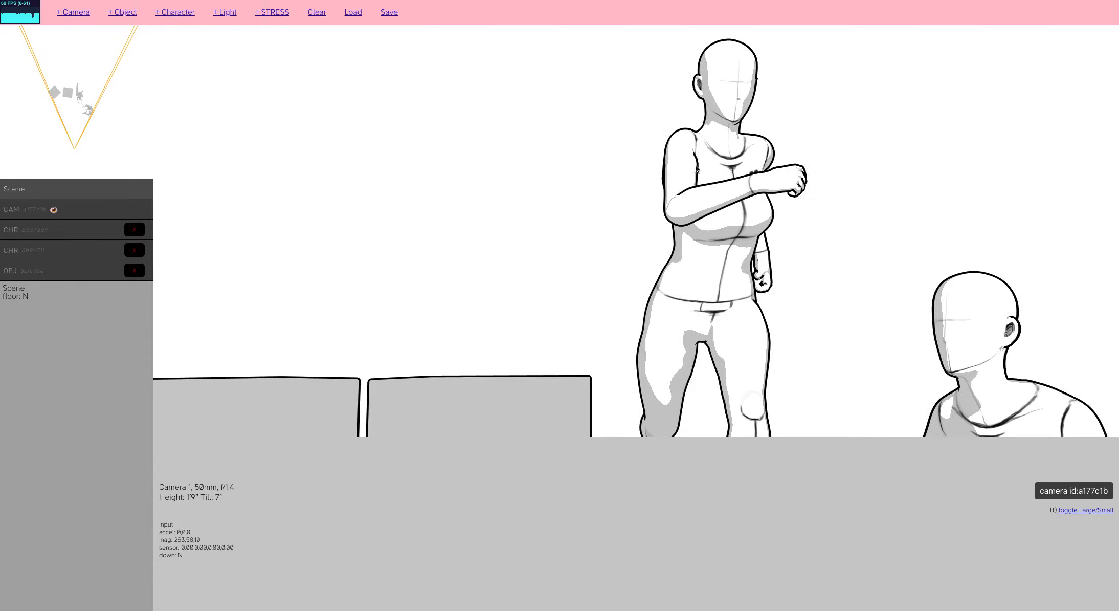
pyautogui.click(696, 168)
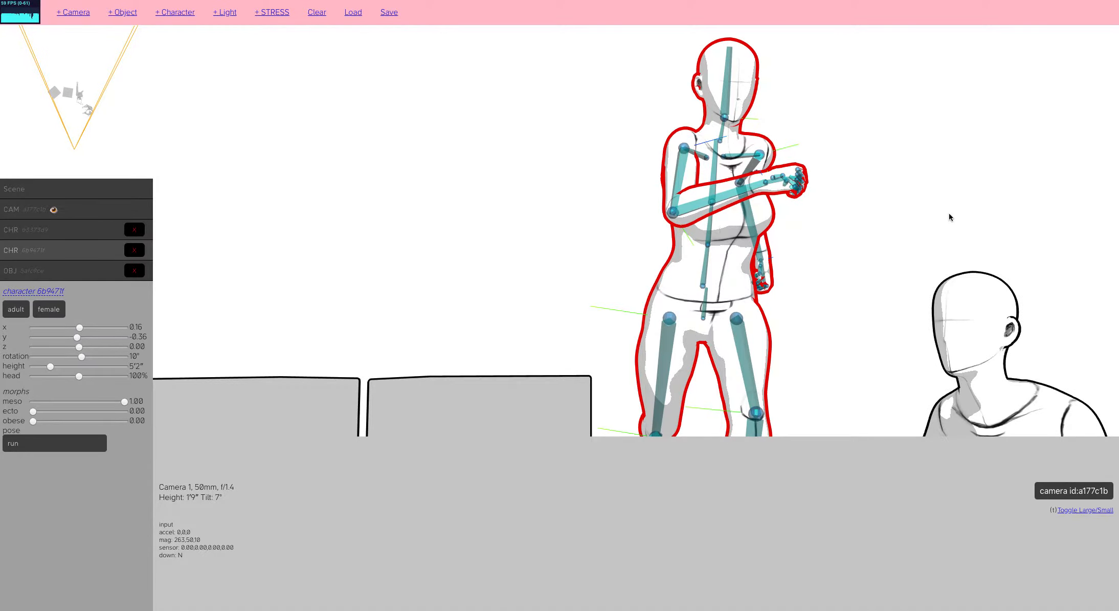
pyautogui.moveTo(907, 167); pyautogui.dragTo(739, 163)
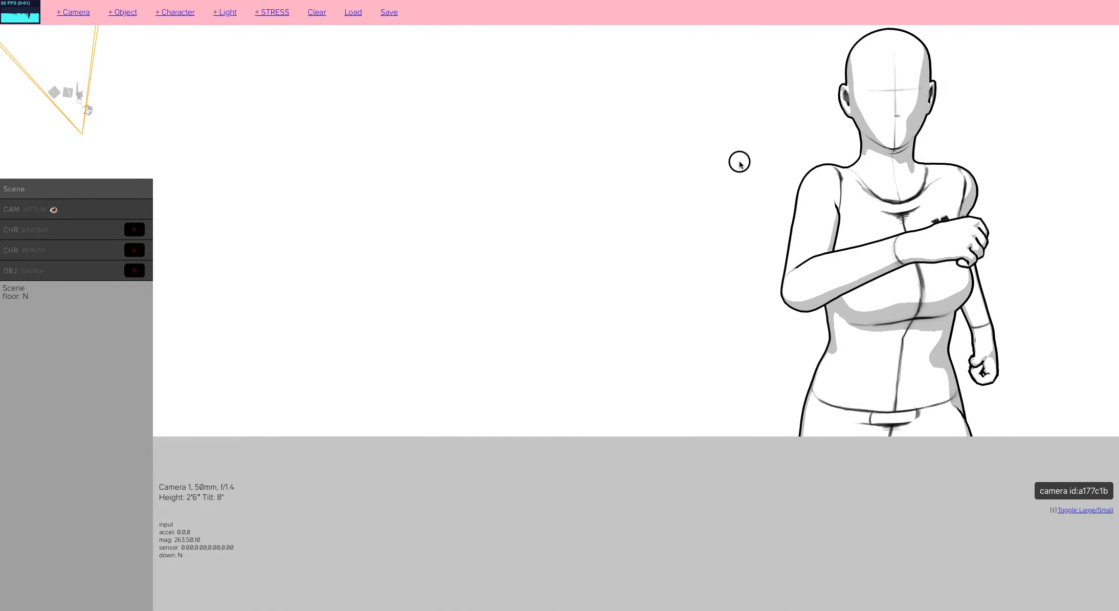
pyautogui.press('r')
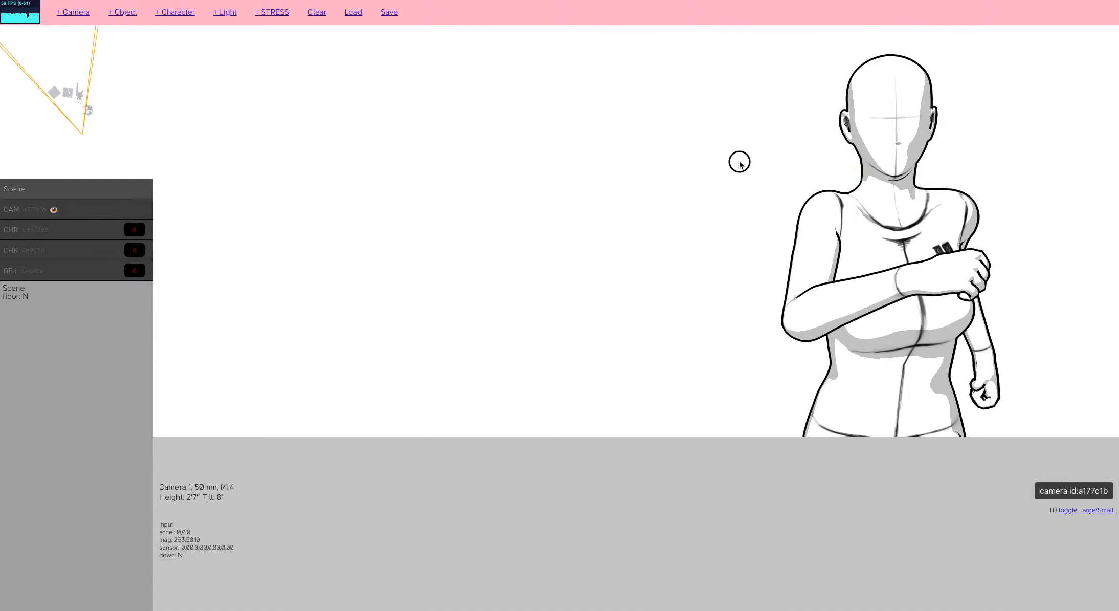
pyautogui.press('d')
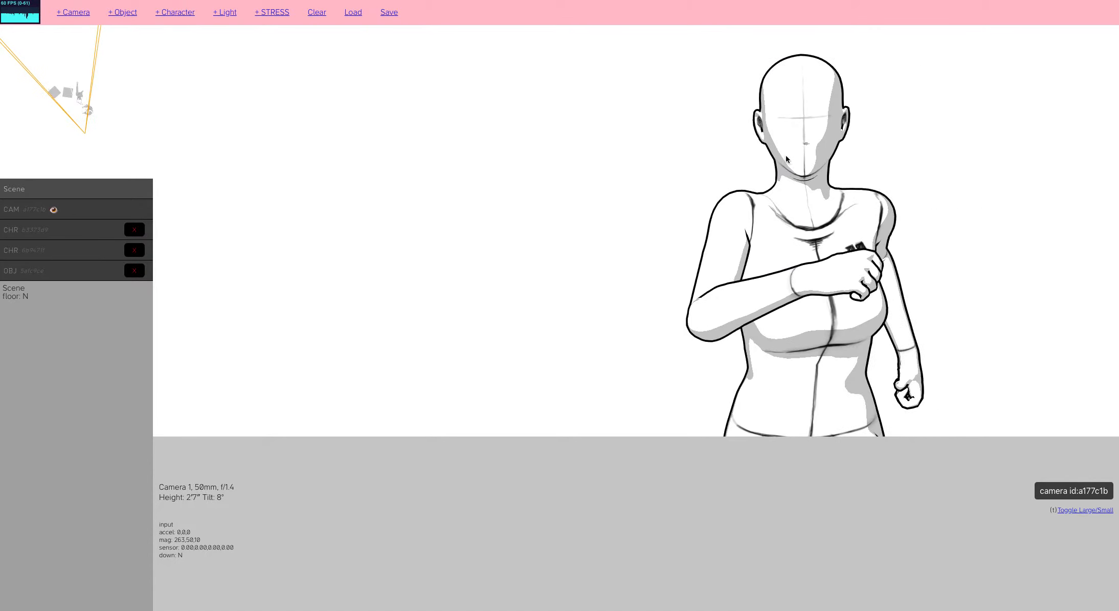
# Raise the running character's right upper arm and tilt its torso by rotating the Bip001_R_UpperArm and Bip001_Spine2 bones.
pyautogui.click(786, 154)
pyautogui.click(799, 141)
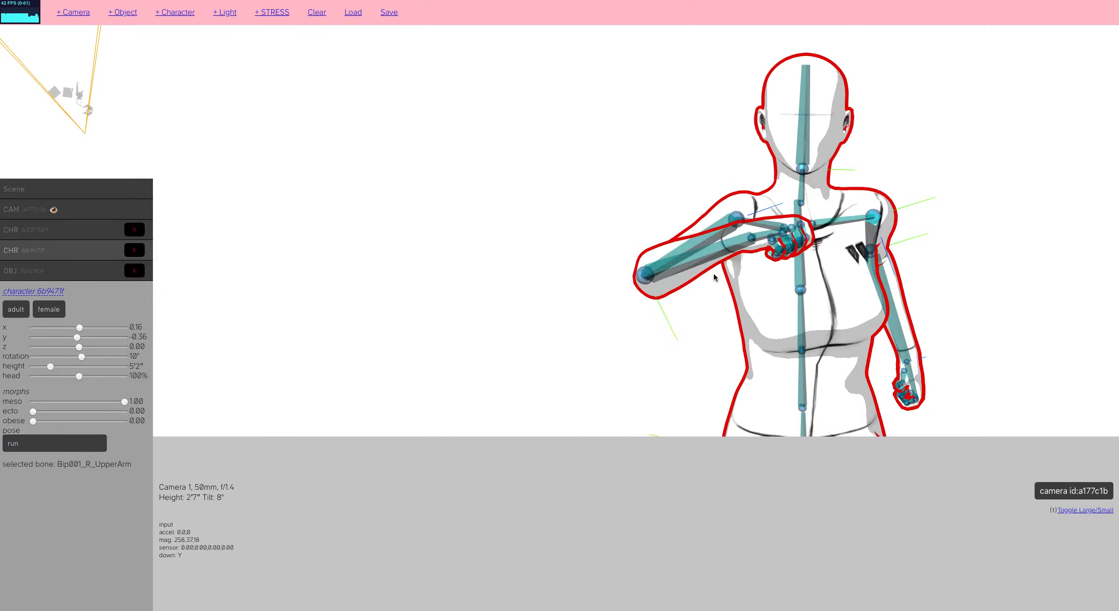
pyautogui.click(800, 280)
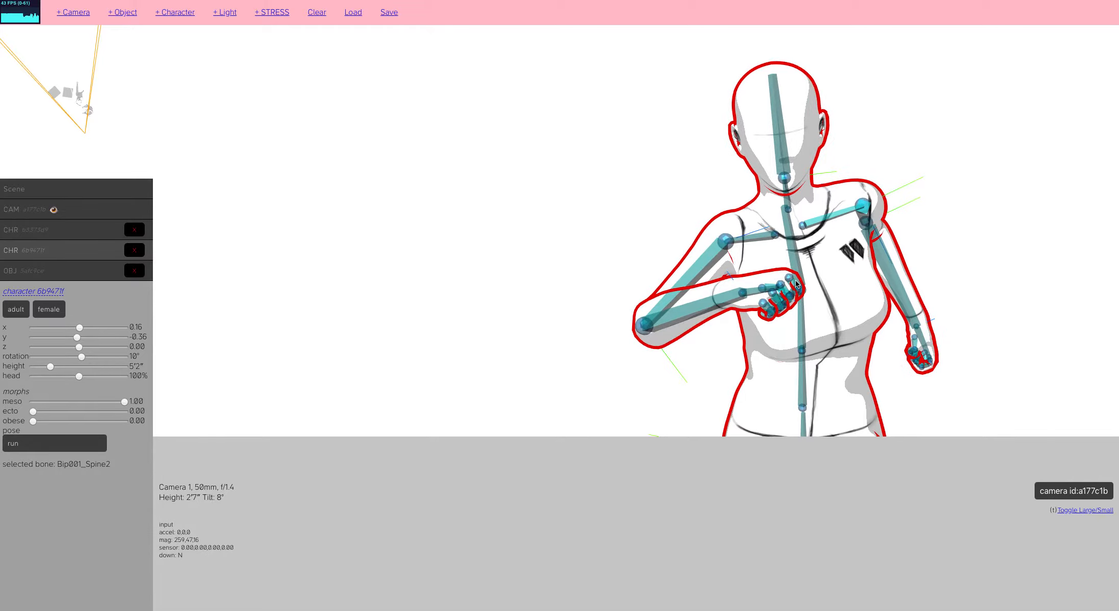
pyautogui.click(1004, 239)
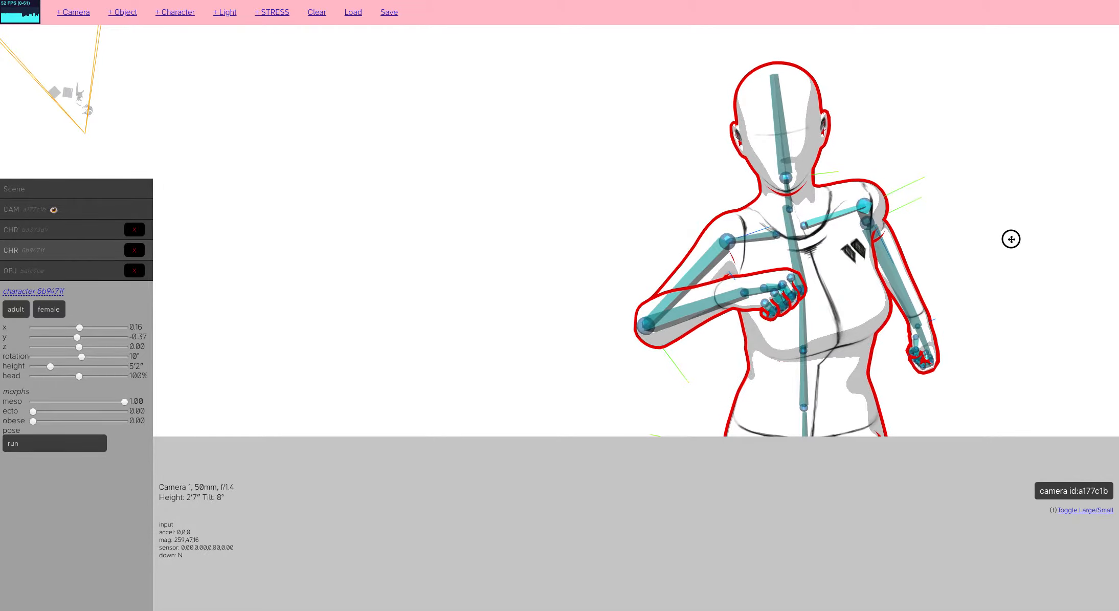
# Change the running character's pose to fly.
pyautogui.click(367, 222)
pyautogui.moveTo(440, 222); pyautogui.dragTo(78, 213)
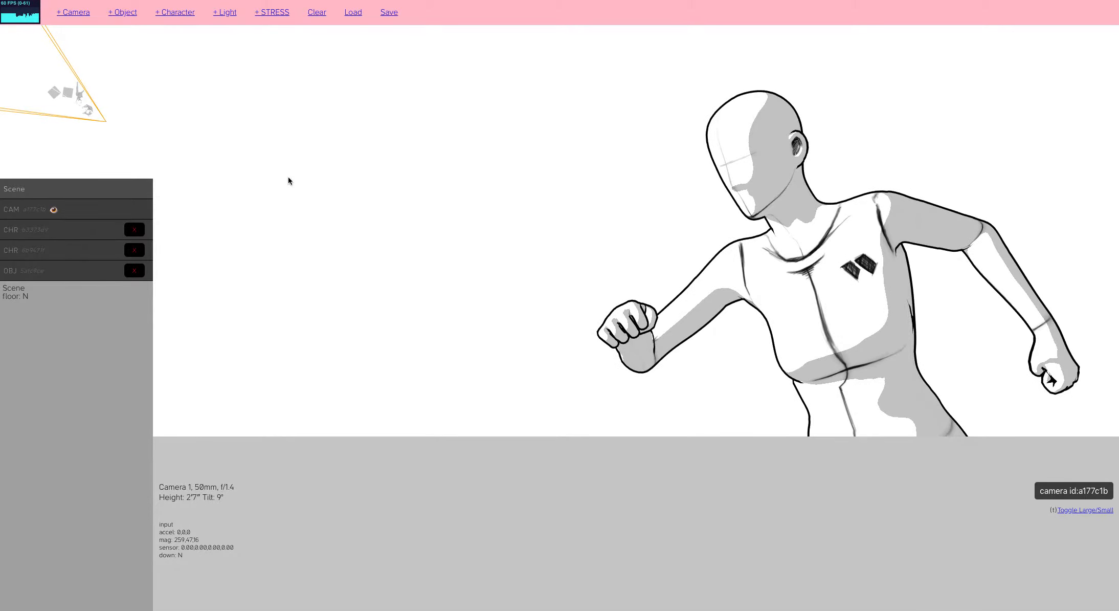
pyautogui.click(790, 257)
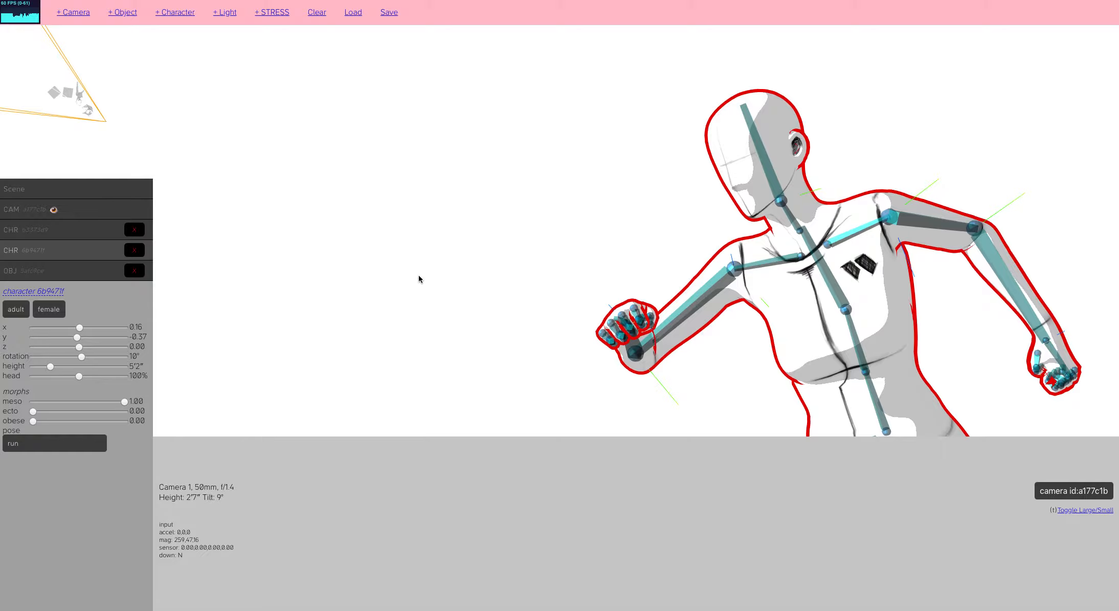
pyautogui.click(23, 446)
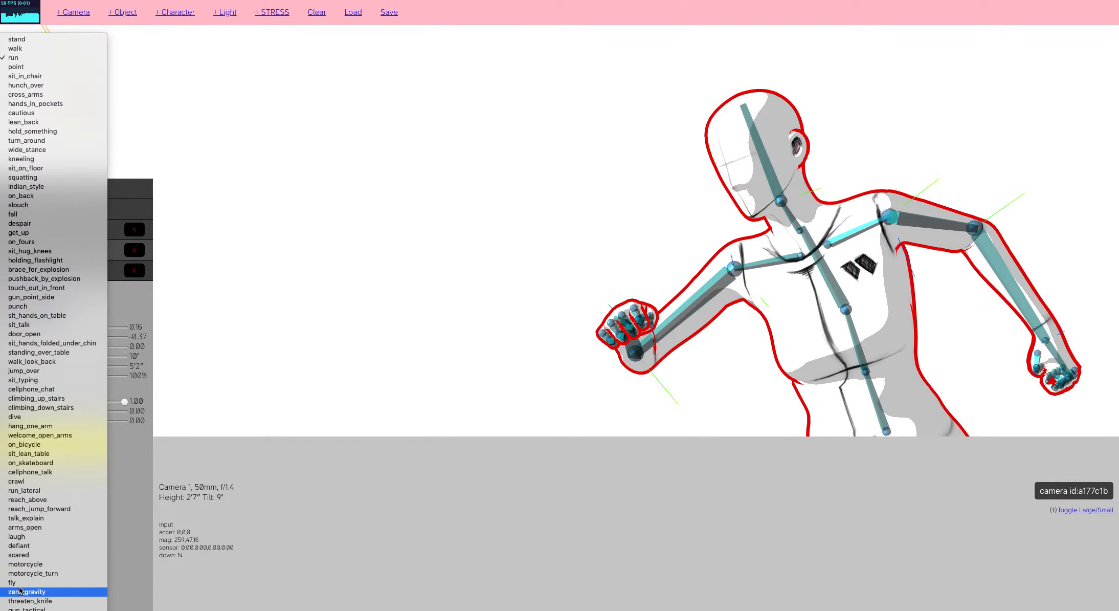
pyautogui.click(19, 584)
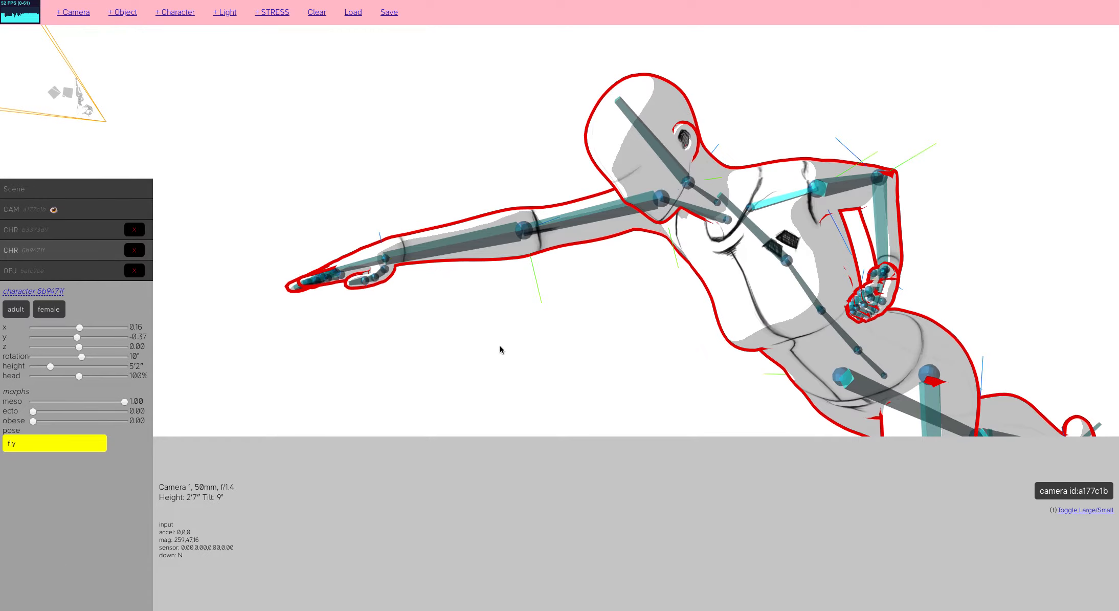
# Bend the flying character's right forearm upward and rotate its Bip001_Spine2 bone to tilt the upper body.
pyautogui.click(475, 238)
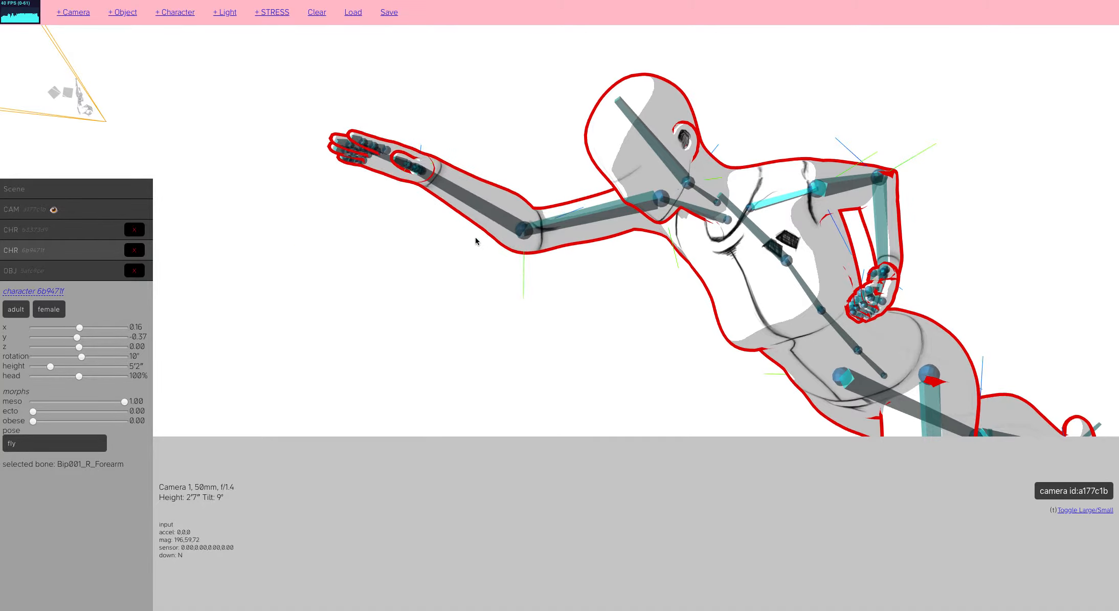
pyautogui.click(760, 232)
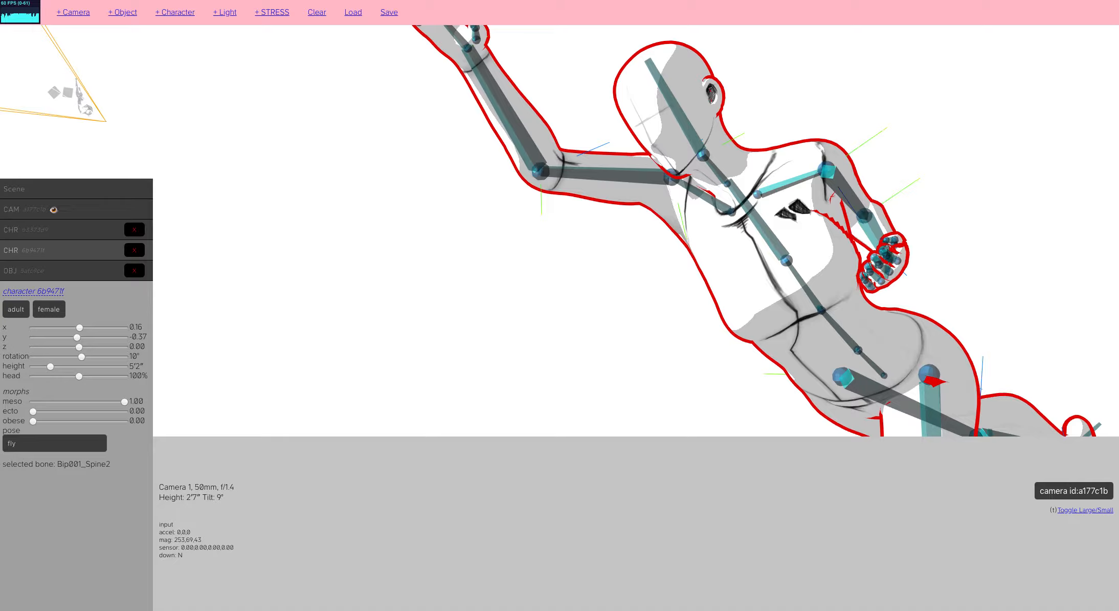
pyautogui.click(408, 271)
# Add a box at about x -2.13, y 0.75, away from the existing boxes, and add a standing character beside it.
pyautogui.moveTo(210, 227); pyautogui.dragTo(476, 311)
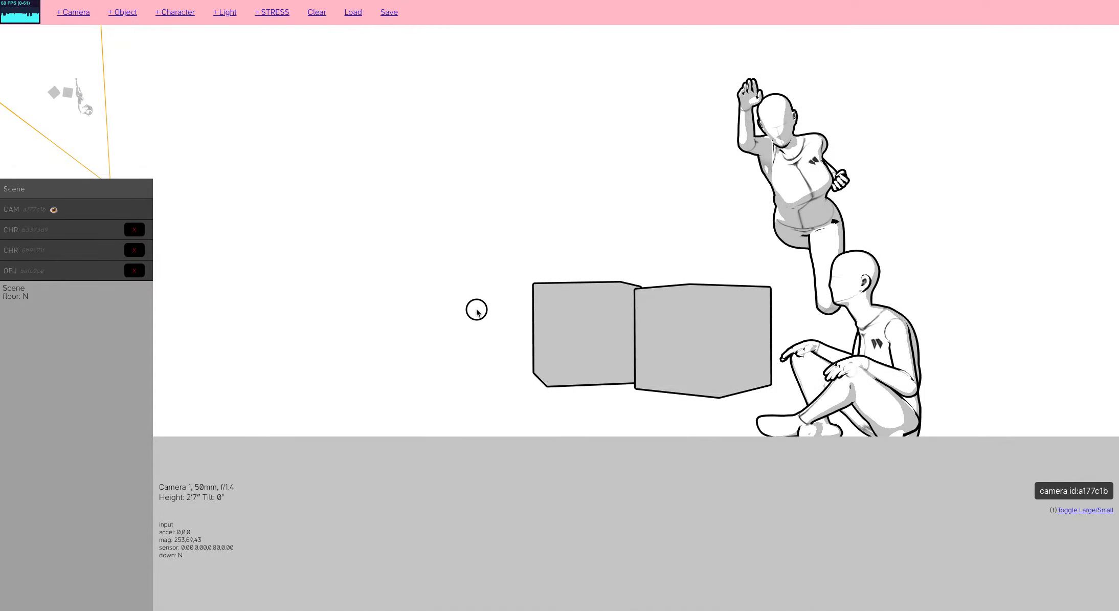
pyautogui.moveTo(477, 311); pyautogui.dragTo(437, 312)
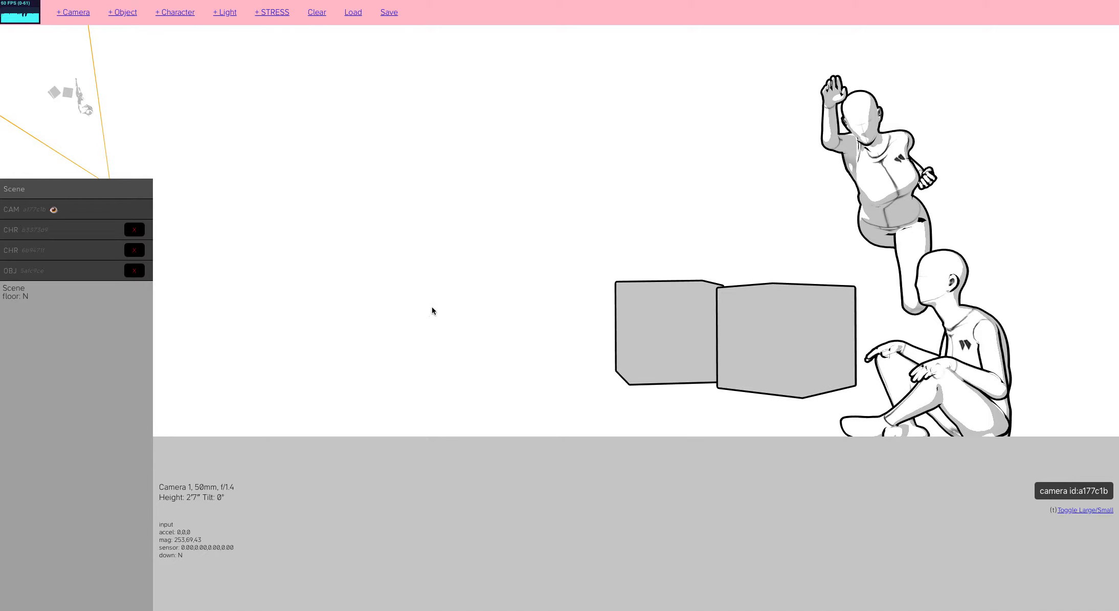
pyautogui.click(129, 18)
pyautogui.moveTo(602, 370); pyautogui.dragTo(331, 328)
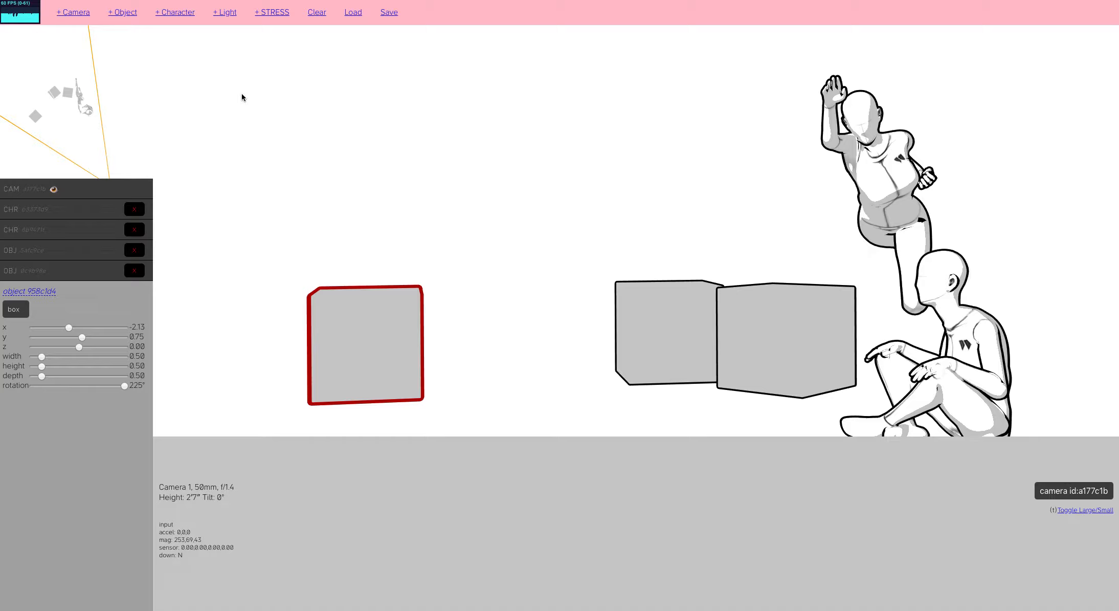
pyautogui.click(174, 14)
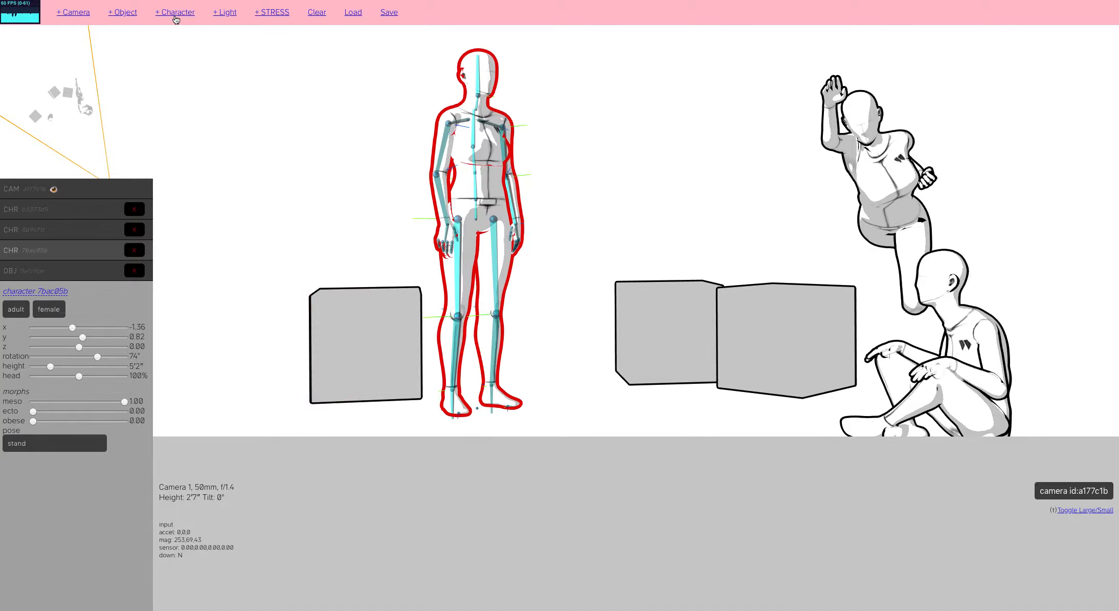
pyautogui.click(15, 313)
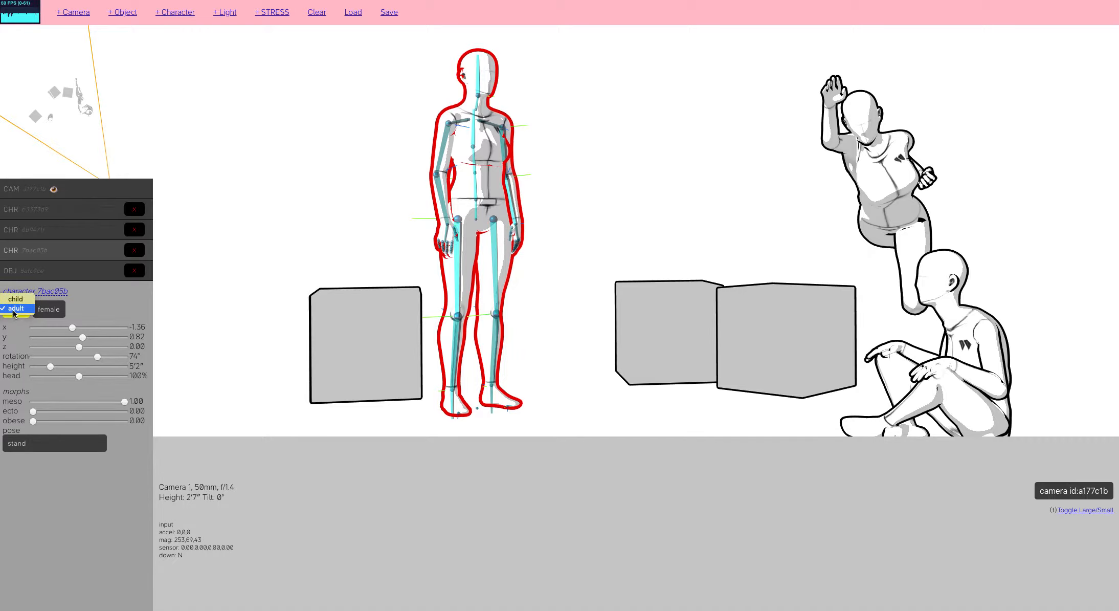
pyautogui.click(41, 313)
pyautogui.click(42, 313)
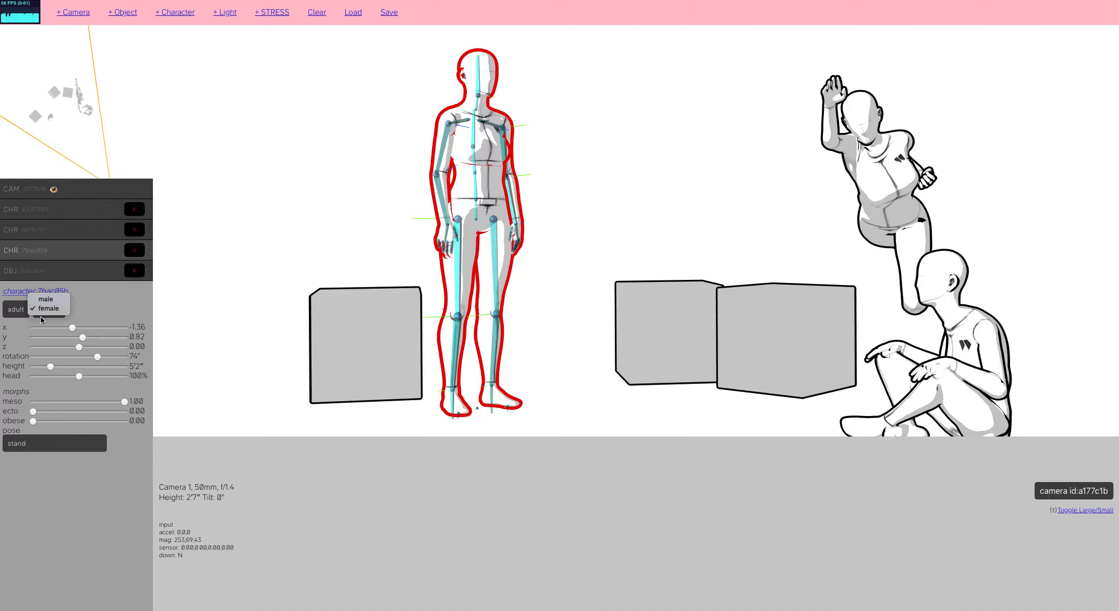
pyautogui.click(94, 320)
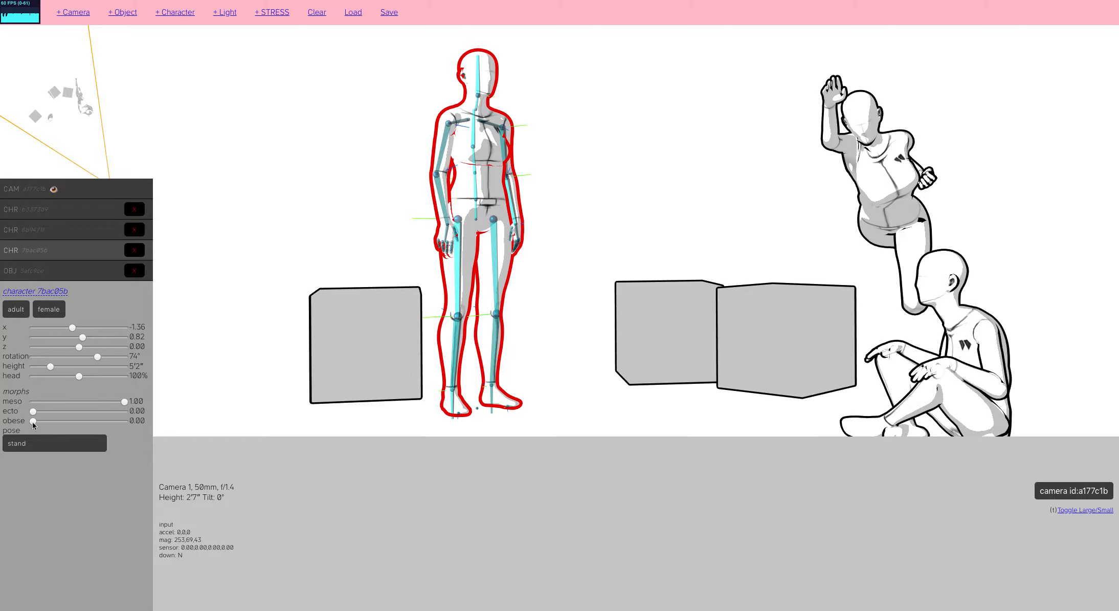
# Set the standing female character's meso morph to 0.00.
pyautogui.click(43, 402)
pyautogui.moveTo(43, 402)
pyautogui.mouseDown()
pyautogui.moveTo(88, 402)
pyautogui.moveTo(22, 405)
pyautogui.mouseUp()
pyautogui.click(648, 140)
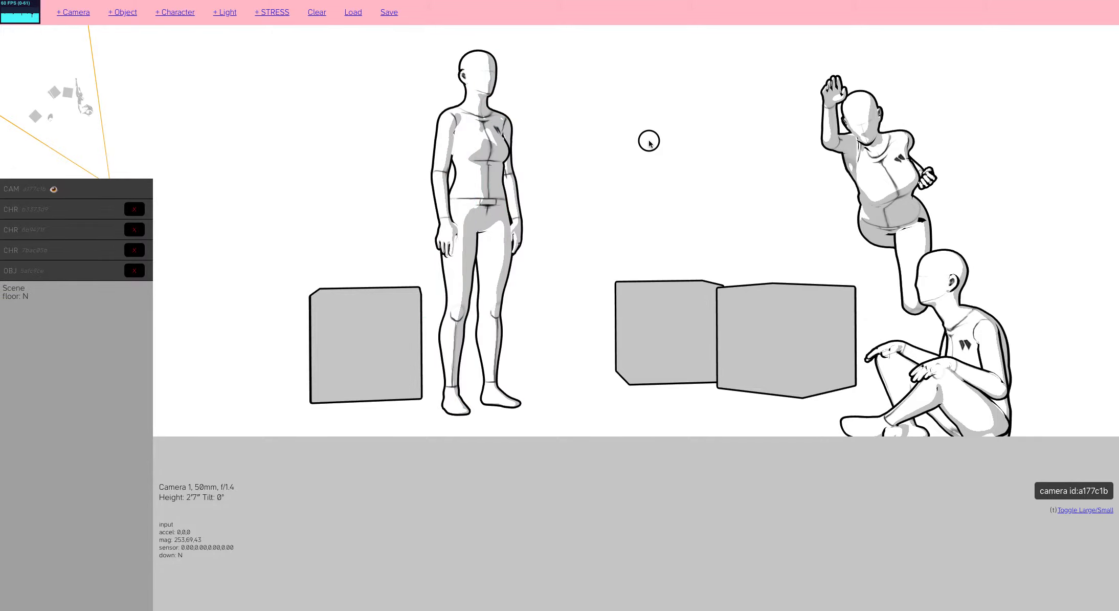
# Reframe the camera at a height of 4'7" and a tilt of about -6° so all three characters and the boxes fit in the shot.
pyautogui.moveTo(648, 141); pyautogui.dragTo(609, 116)
pyautogui.press('w')
pyautogui.press('w')
pyautogui.press('r')
pyautogui.press('a')
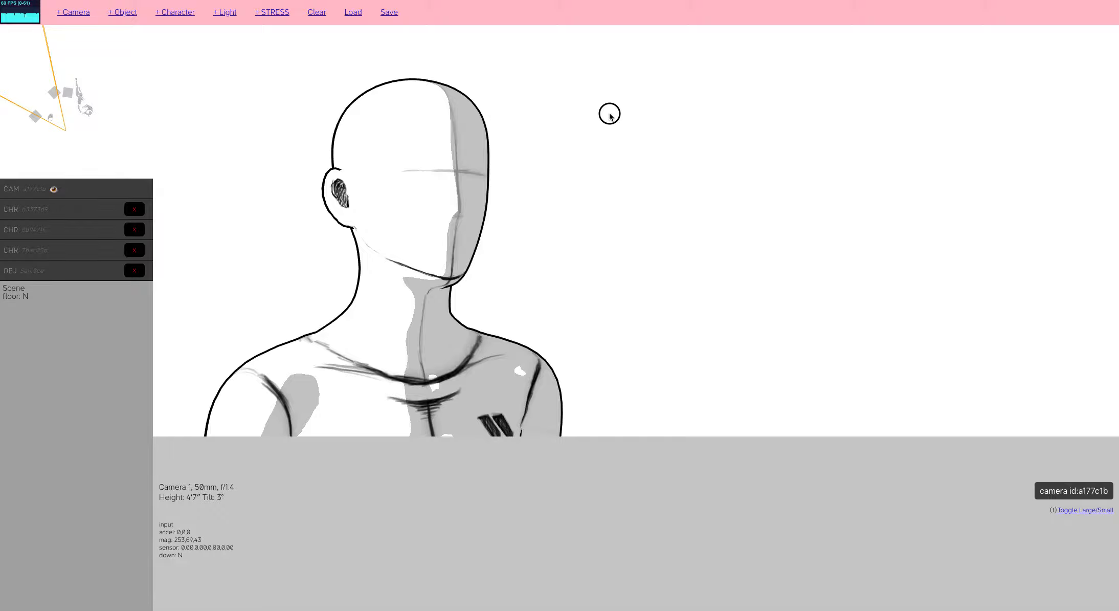
pyautogui.moveTo(610, 114); pyautogui.dragTo(637, 158)
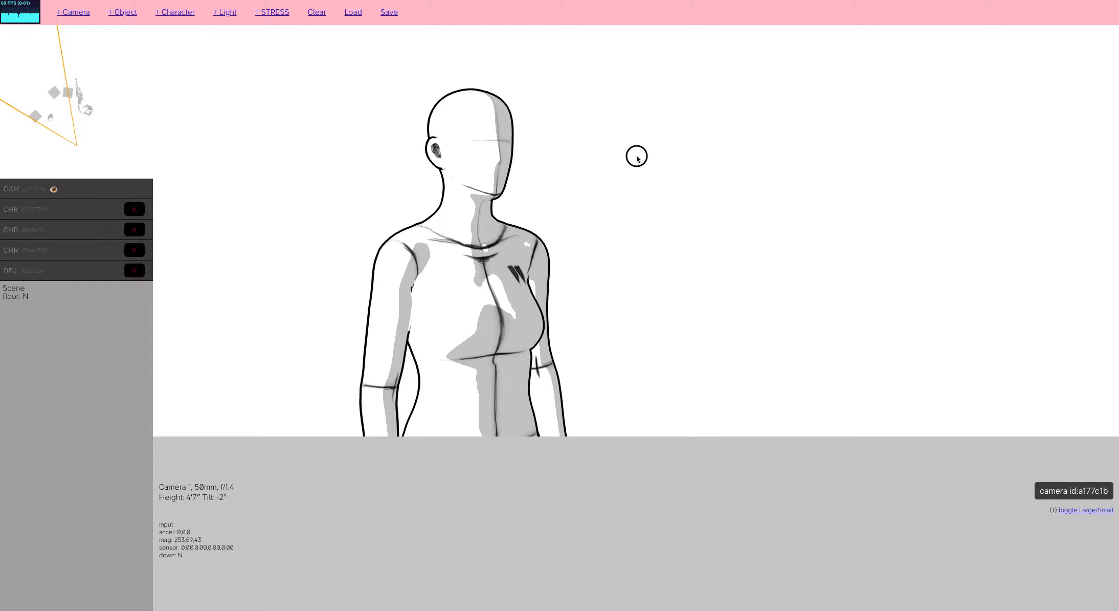
pyautogui.moveTo(636, 158); pyautogui.dragTo(636, 157)
pyautogui.moveTo(972, 233); pyautogui.dragTo(829, 270)
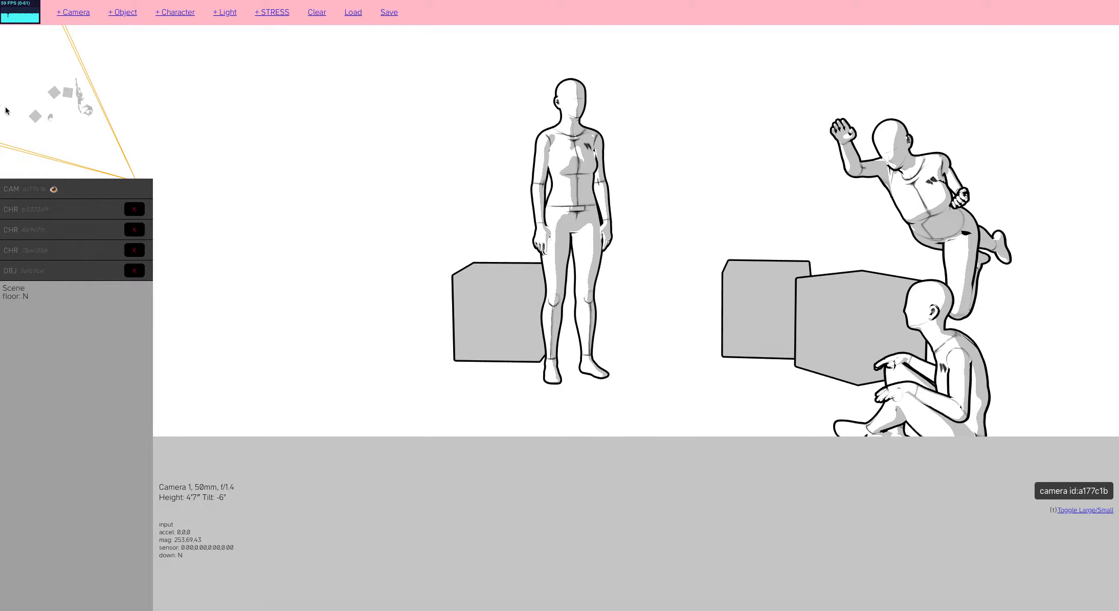
# Move the box beside the standing character away from her to about x -2.56, y 1.22.
pyautogui.scroll(-1, 57, 230)
pyautogui.scroll(2, 56, 230)
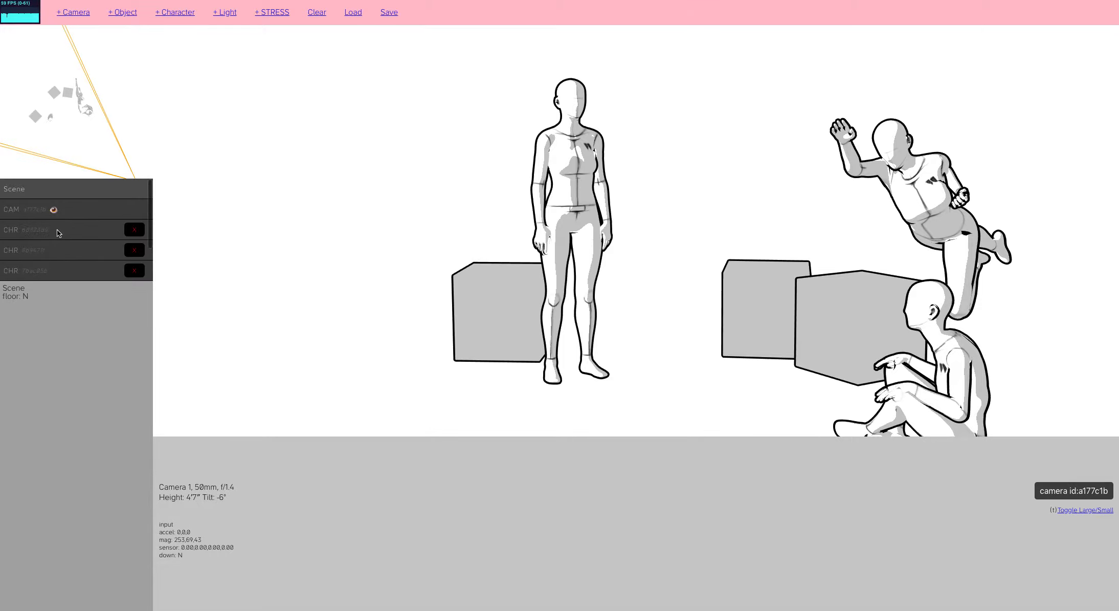
pyautogui.scroll(-3, 56, 230)
pyautogui.click(22, 250)
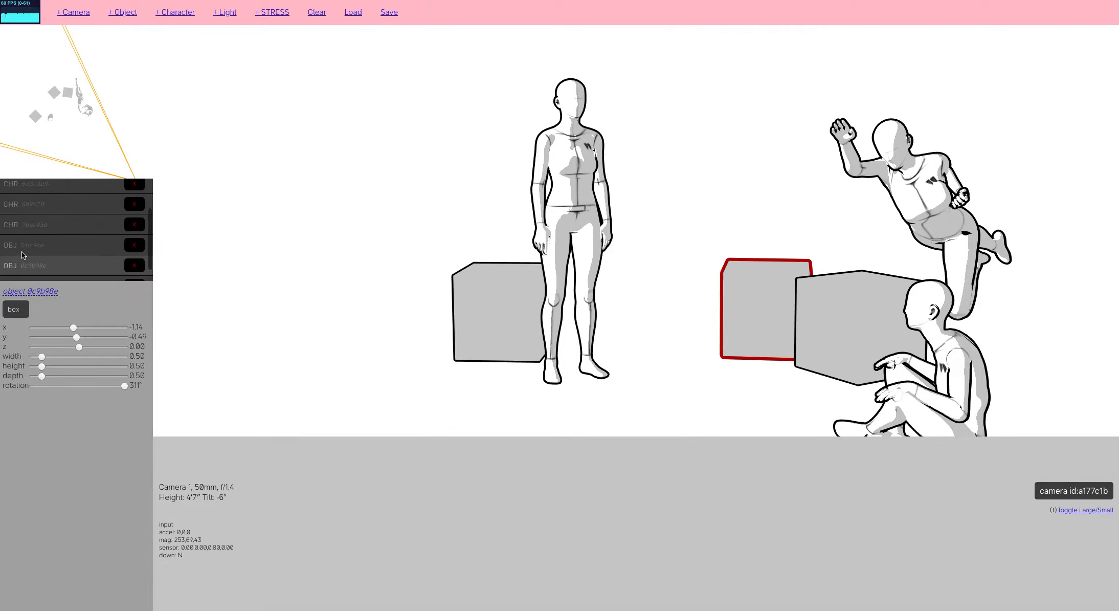
pyautogui.moveTo(484, 320); pyautogui.dragTo(378, 295)
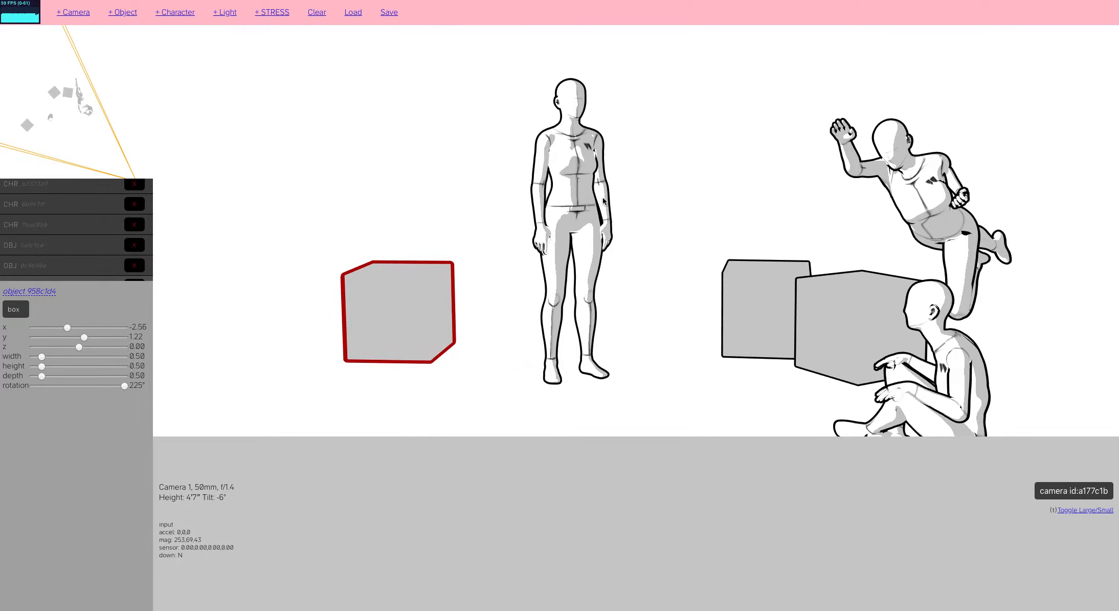
# Stand the female character on top of the separate box at about x -2.52, y 1.18, z 0.52.
pyautogui.click(575, 206)
pyautogui.moveTo(541, 192); pyautogui.dragTo(562, 73)
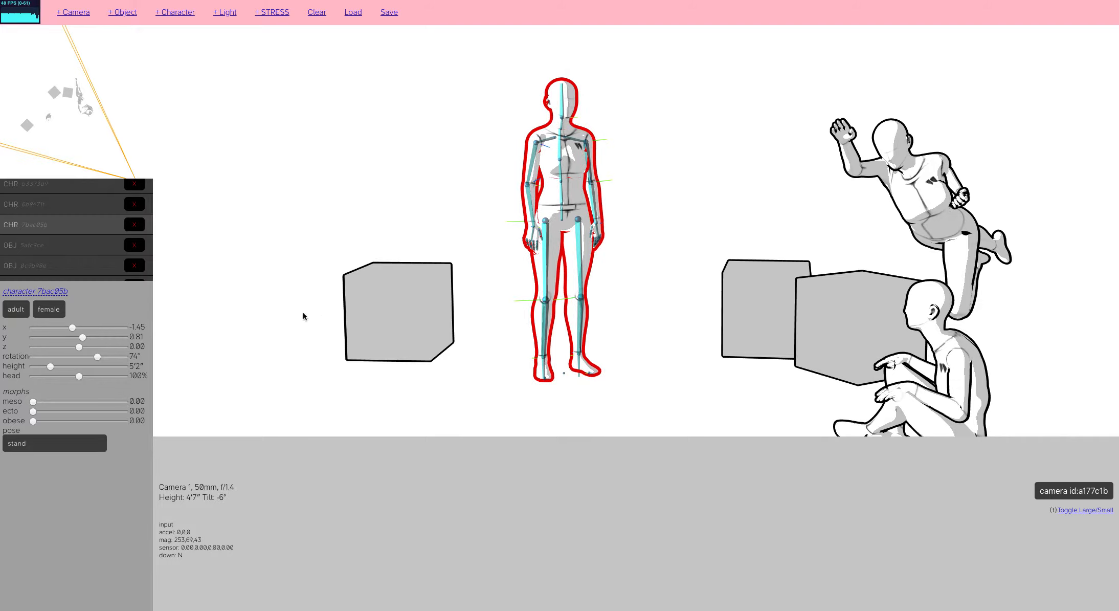
pyautogui.moveTo(545, 193); pyautogui.dragTo(335, 165)
pyautogui.moveTo(35, 140); pyautogui.dragTo(27, 125)
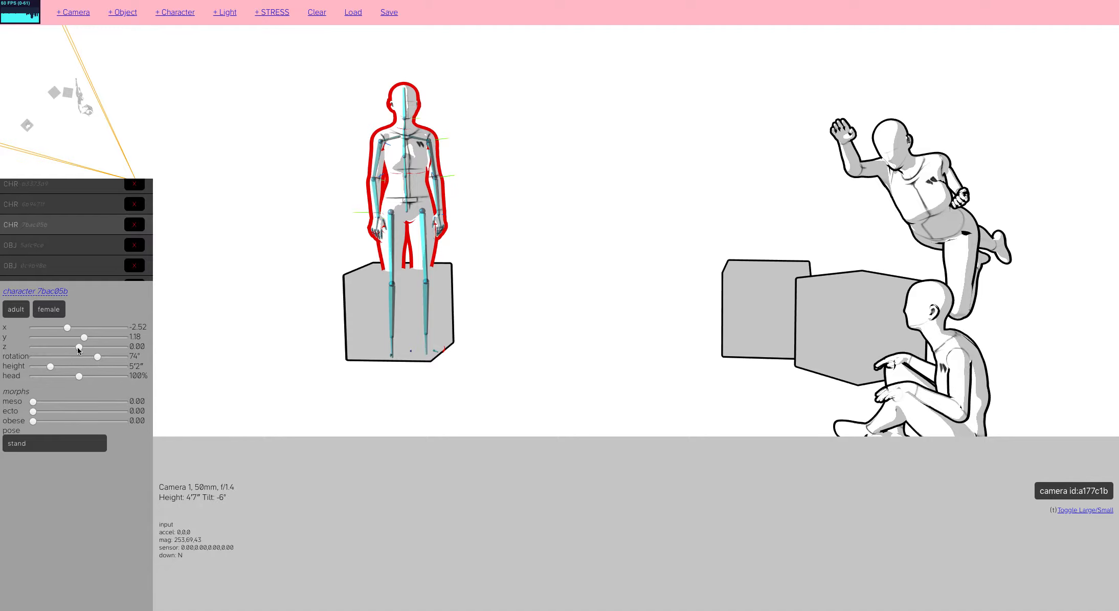
pyautogui.moveTo(79, 350); pyautogui.dragTo(81, 350)
pyautogui.moveTo(542, 297); pyautogui.dragTo(630, 258)
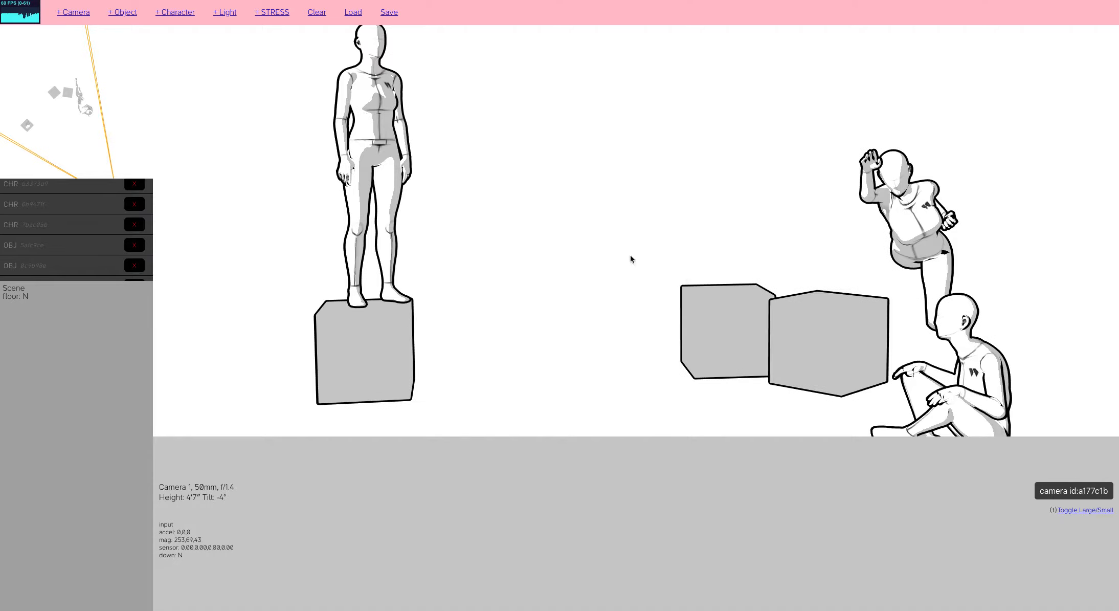
# Add a box at about x -2.06, y 0.27 and set its width to 1.05, height to 0.88 and depth to 0.98.
pyautogui.click(124, 12)
pyautogui.moveTo(424, 323); pyautogui.dragTo(581, 321)
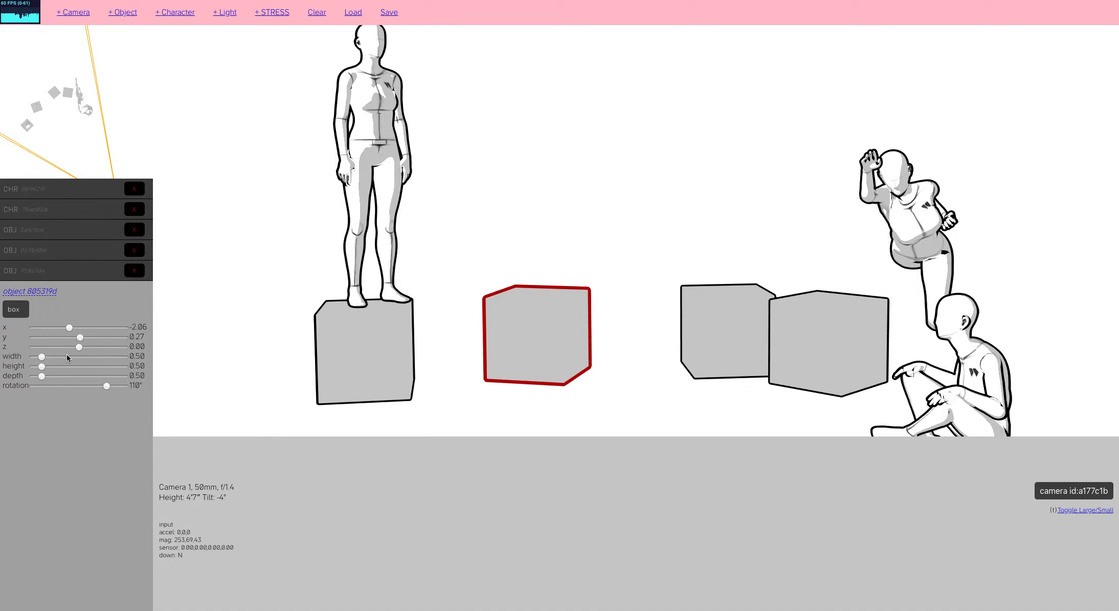
pyautogui.moveTo(655, 217)
pyautogui.mouseDown()
pyautogui.moveTo(639, 231)
pyautogui.moveTo(659, 209)
pyautogui.moveTo(648, 218)
pyautogui.mouseUp()
pyautogui.click(579, 313)
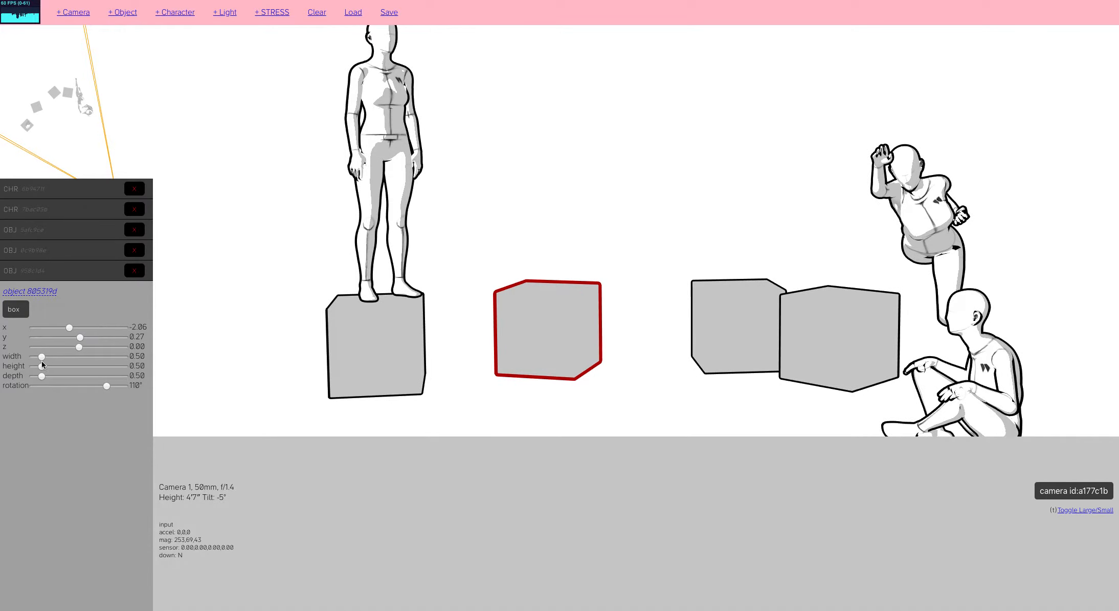
pyautogui.moveTo(41, 356); pyautogui.dragTo(50, 368)
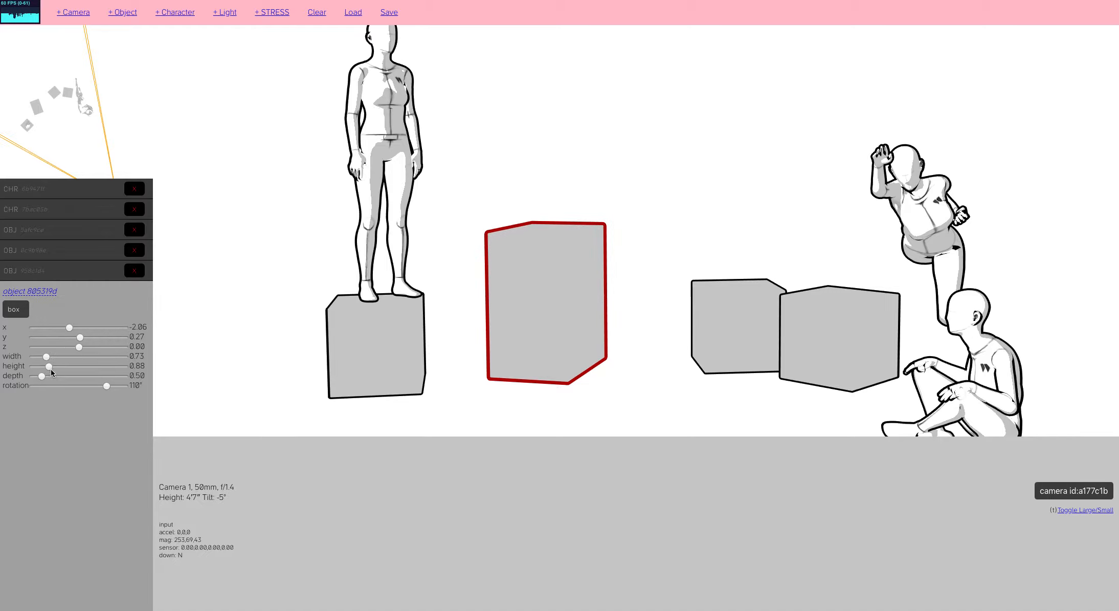
pyautogui.moveTo(46, 357); pyautogui.dragTo(51, 376)
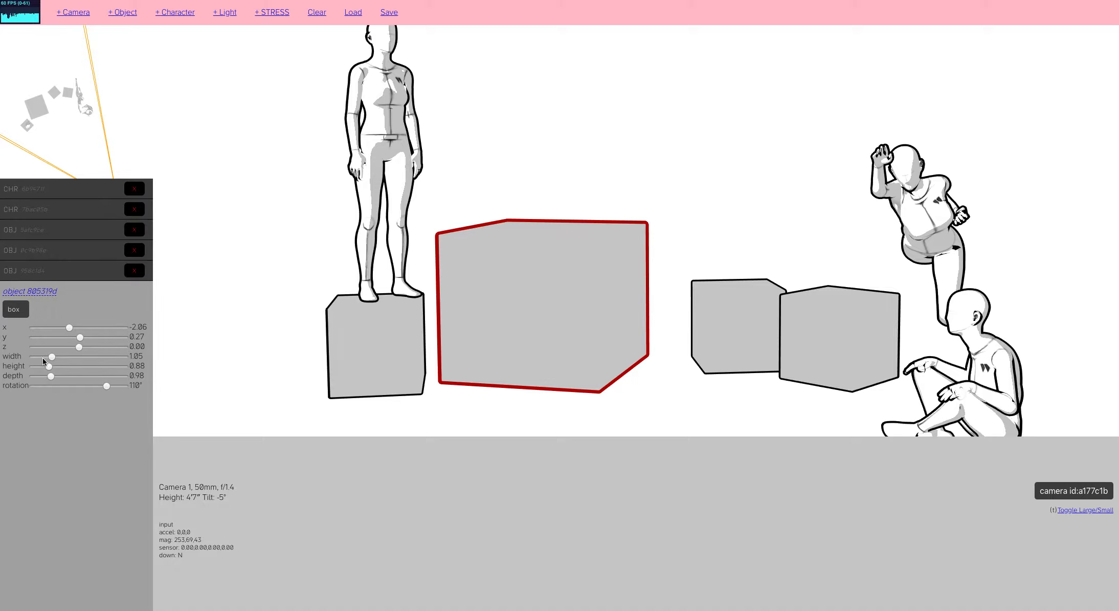
# Try the chair and tree models on the large object, and return it to the box model.
pyautogui.click(16, 309)
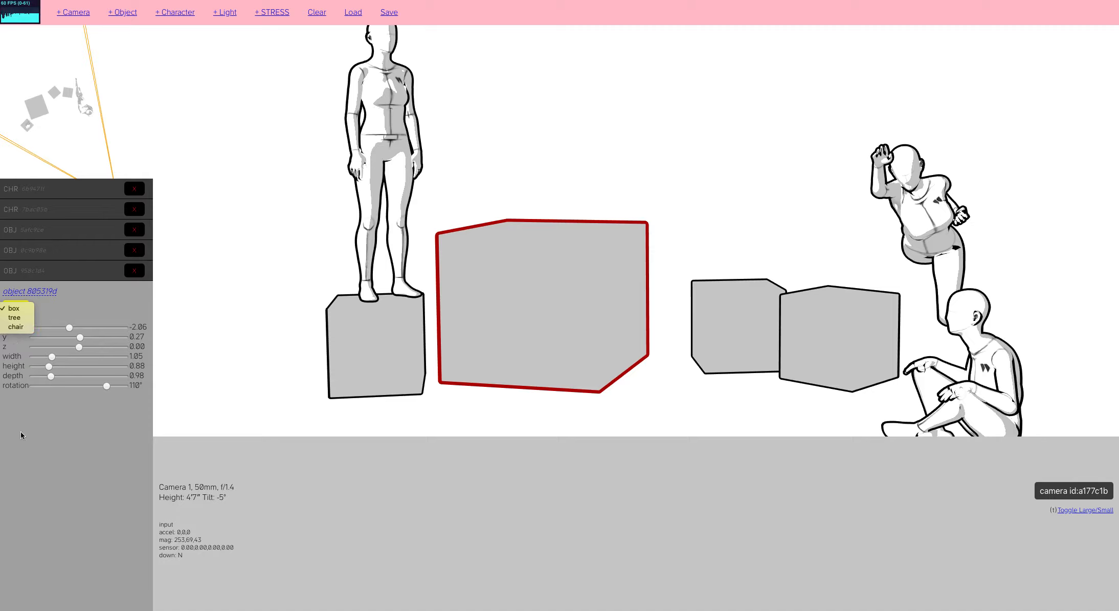
pyautogui.click(13, 328)
pyautogui.click(14, 313)
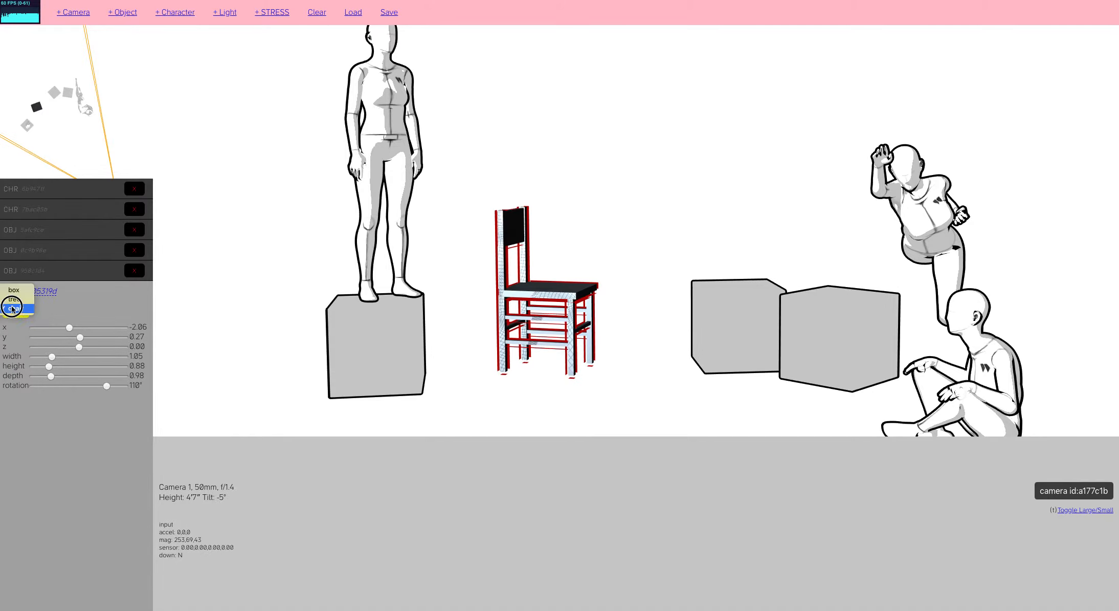
pyautogui.click(11, 302)
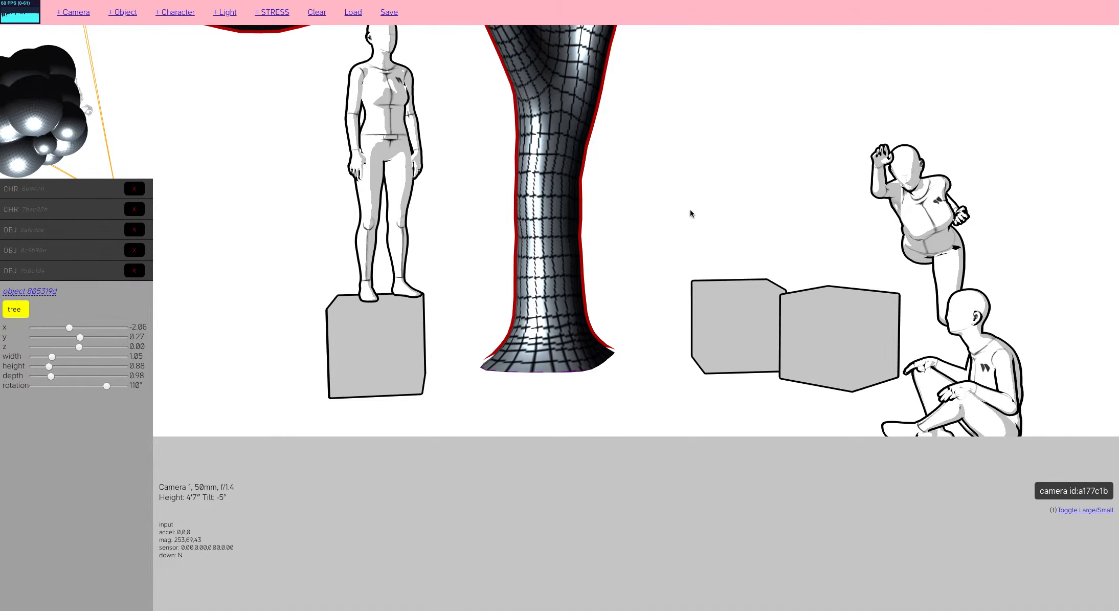
pyautogui.moveTo(690, 214); pyautogui.dragTo(702, 173)
pyautogui.click(587, 263)
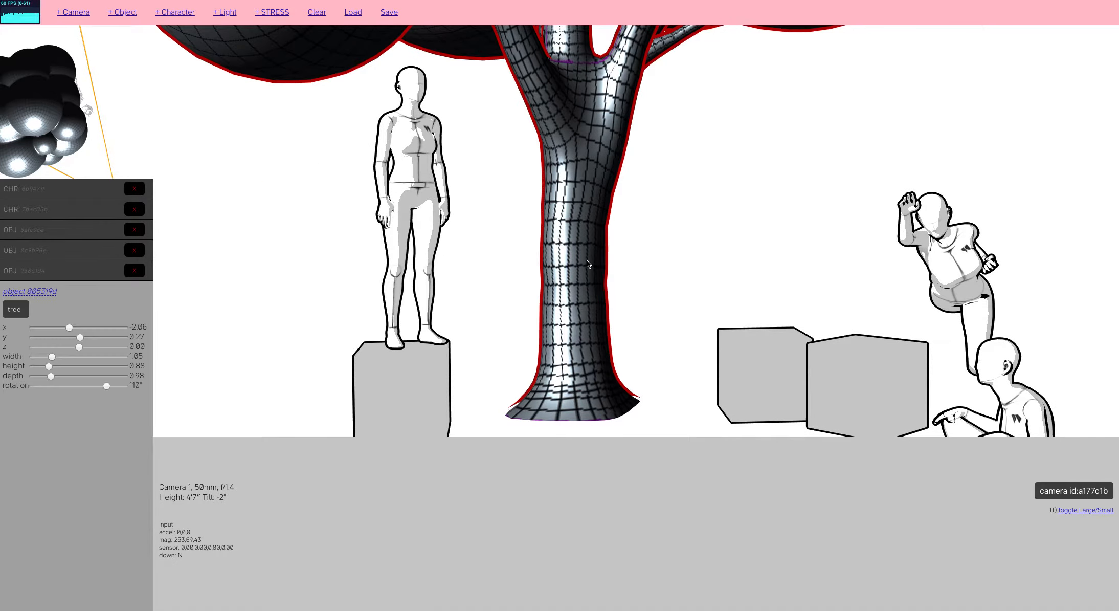
pyautogui.click(15, 308)
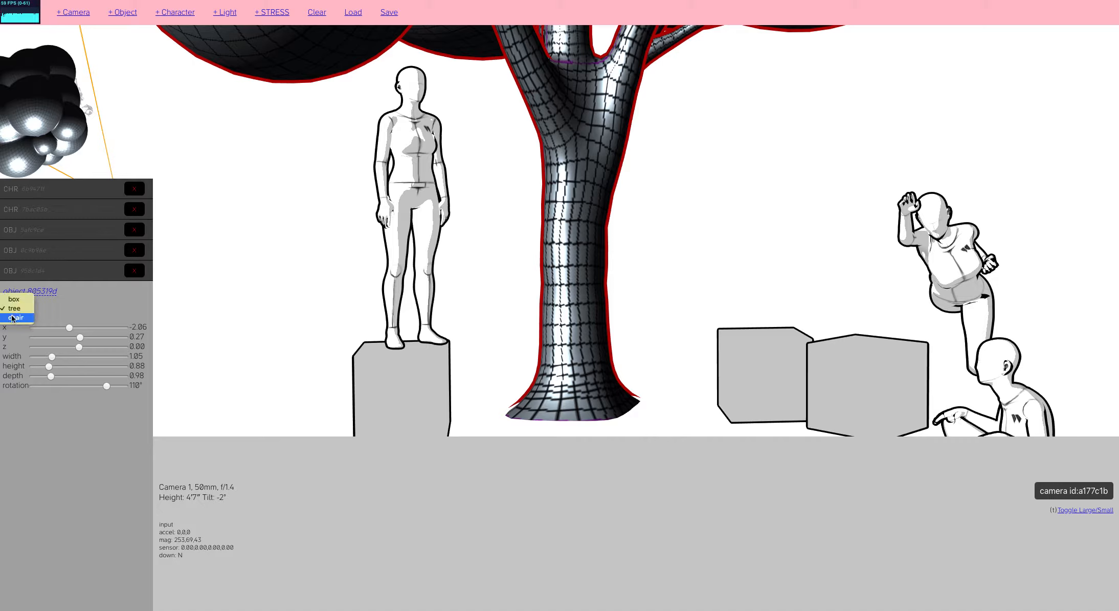
pyautogui.click(13, 300)
pyautogui.click(773, 172)
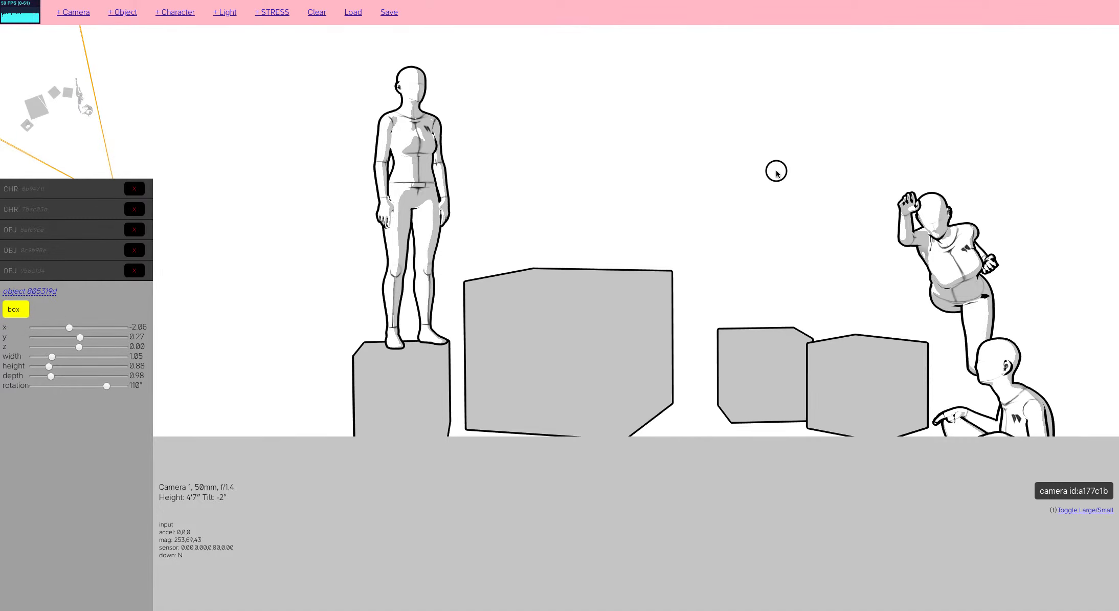
# Bring the camera around to the standing character's side, keeping the boxes and the flying and sitting characters in frame.
pyautogui.moveTo(773, 173)
pyautogui.mouseDown()
pyautogui.moveTo(772, 203)
pyautogui.moveTo(772, 193)
pyautogui.moveTo(804, 207)
pyautogui.moveTo(790, 182)
pyautogui.mouseUp()
pyautogui.moveTo(706, 119); pyautogui.dragTo(707, 125)
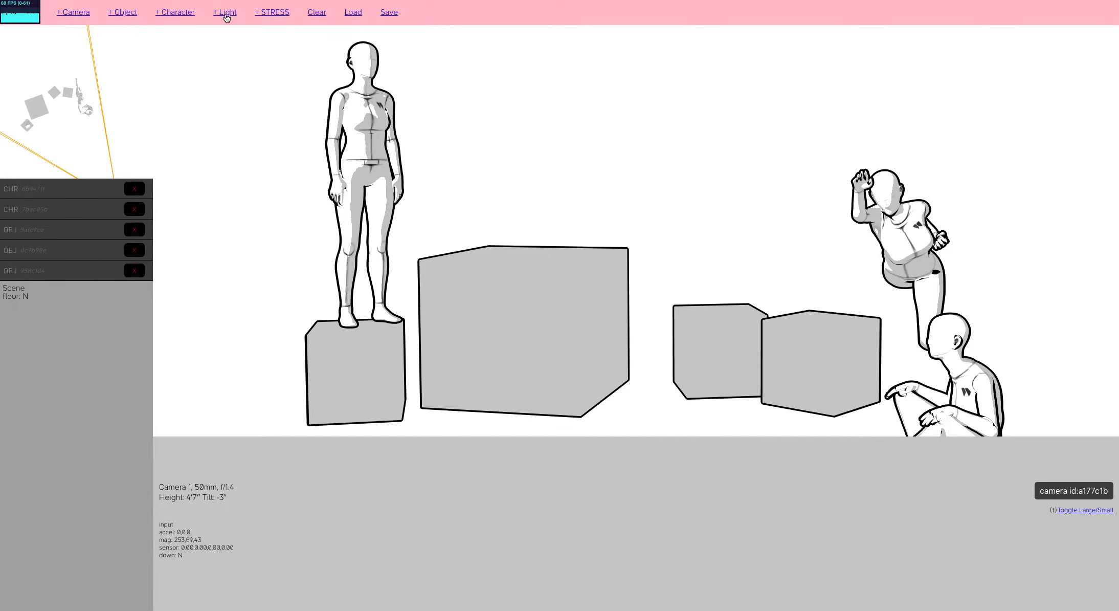
pyautogui.moveTo(641, 111); pyautogui.dragTo(668, 139)
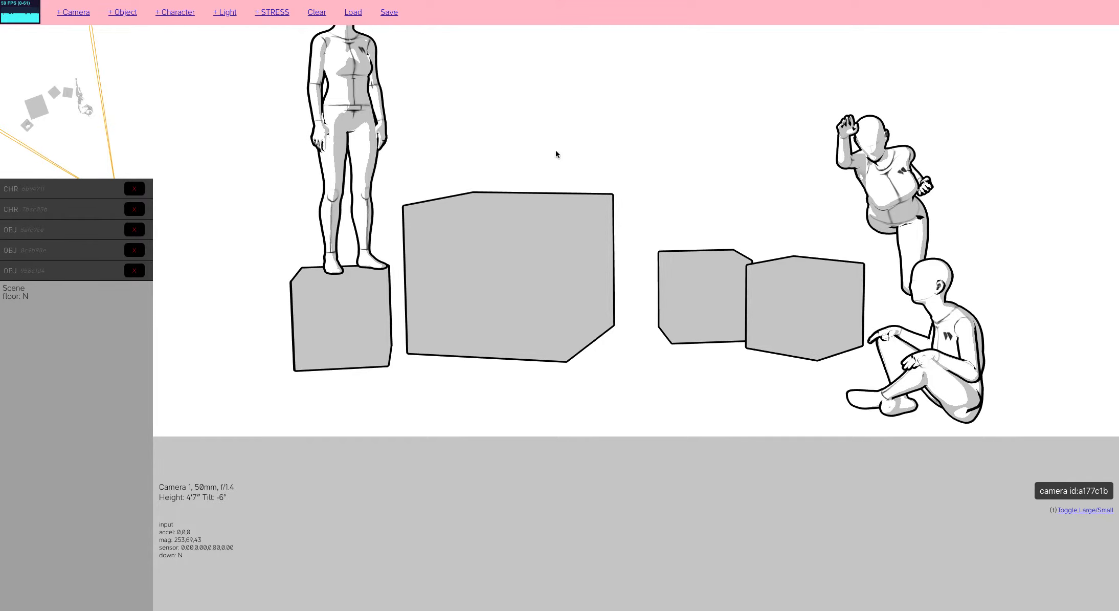
pyautogui.moveTo(609, 123); pyautogui.dragTo(707, 80)
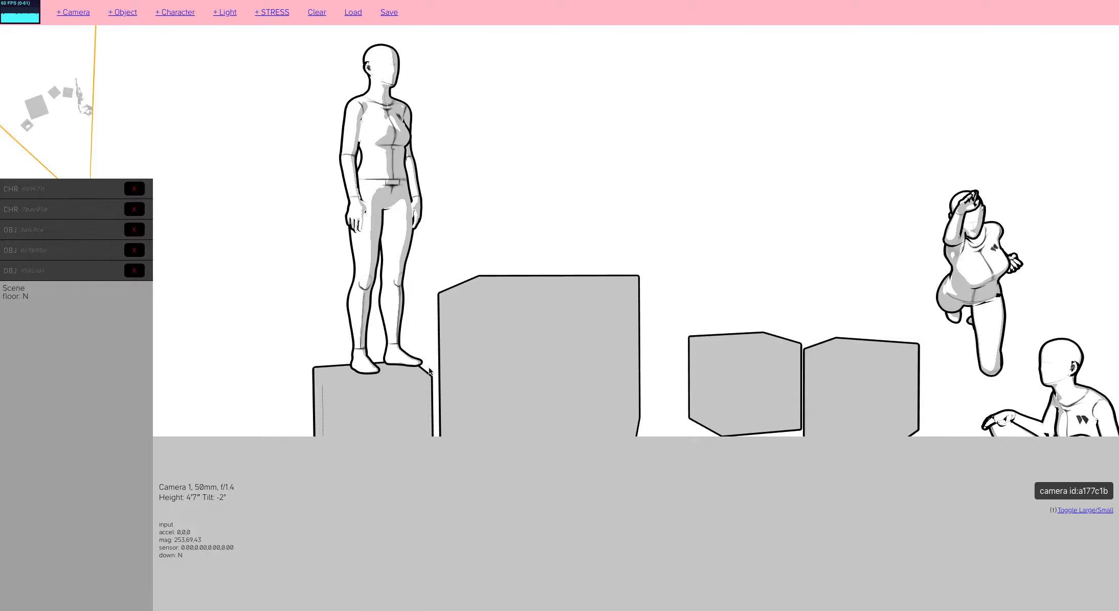
pyautogui.moveTo(562, 190); pyautogui.dragTo(666, 200)
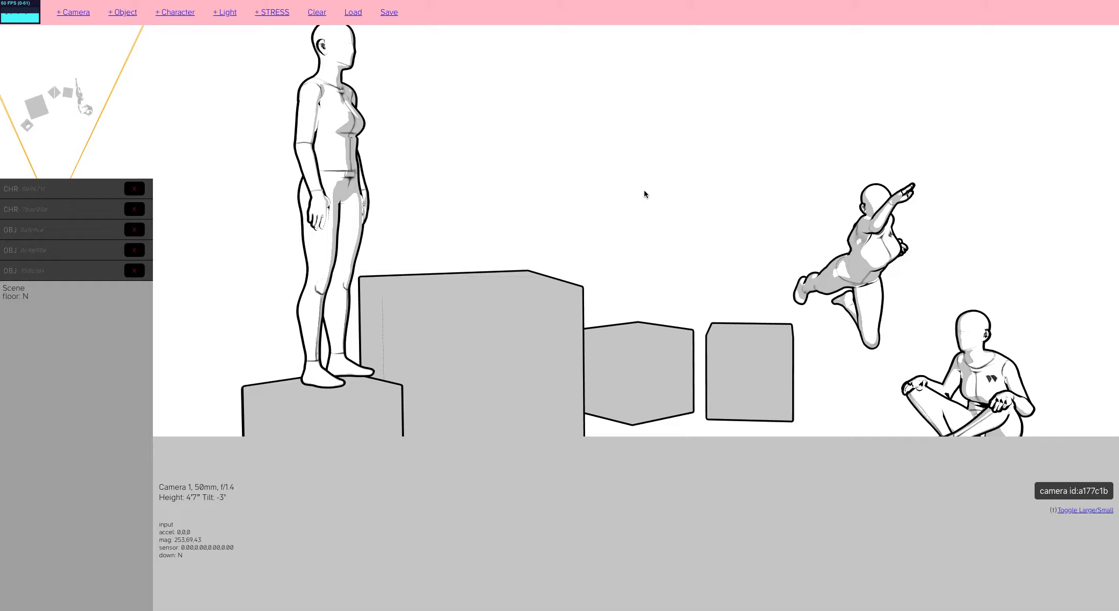
pyautogui.moveTo(641, 187)
pyautogui.mouseDown()
pyautogui.moveTo(634, 200)
pyautogui.moveTo(639, 182)
pyautogui.moveTo(645, 197)
pyautogui.mouseUp()
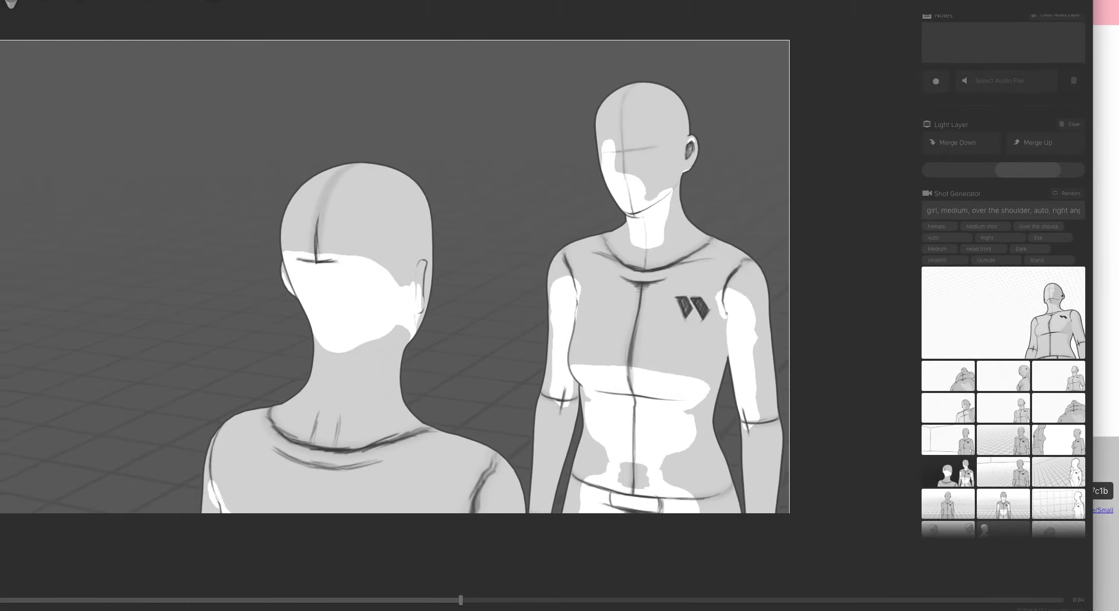
# Switch to Storyboarder and generate shots in the Shot Generator from the description "man running".
pyautogui.click(984, 212)
pyautogui.tripleClick(982, 213)
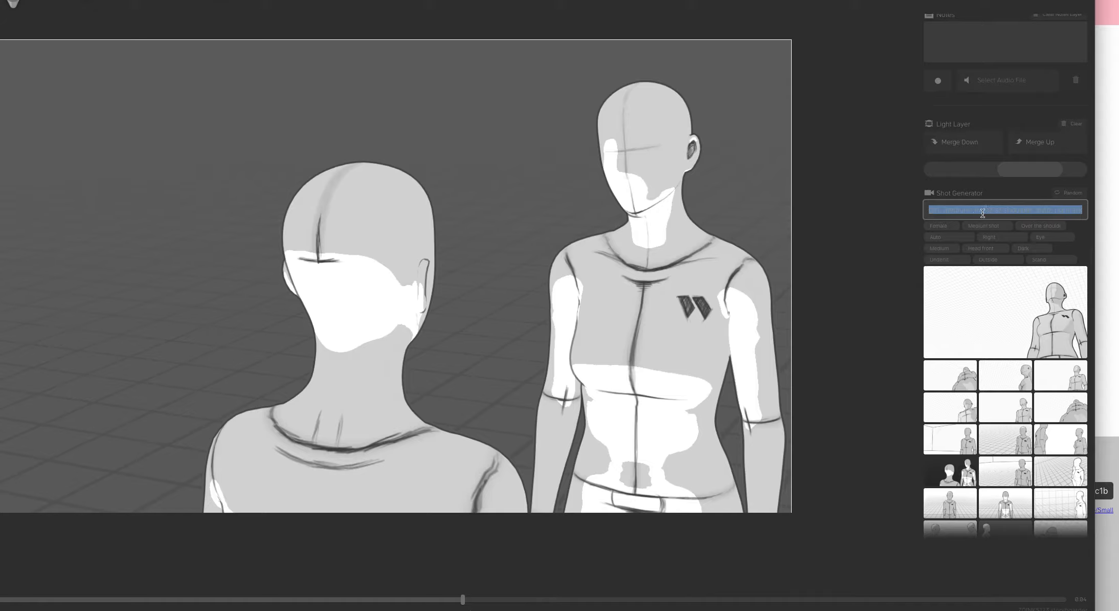
pyautogui.write('man ru')
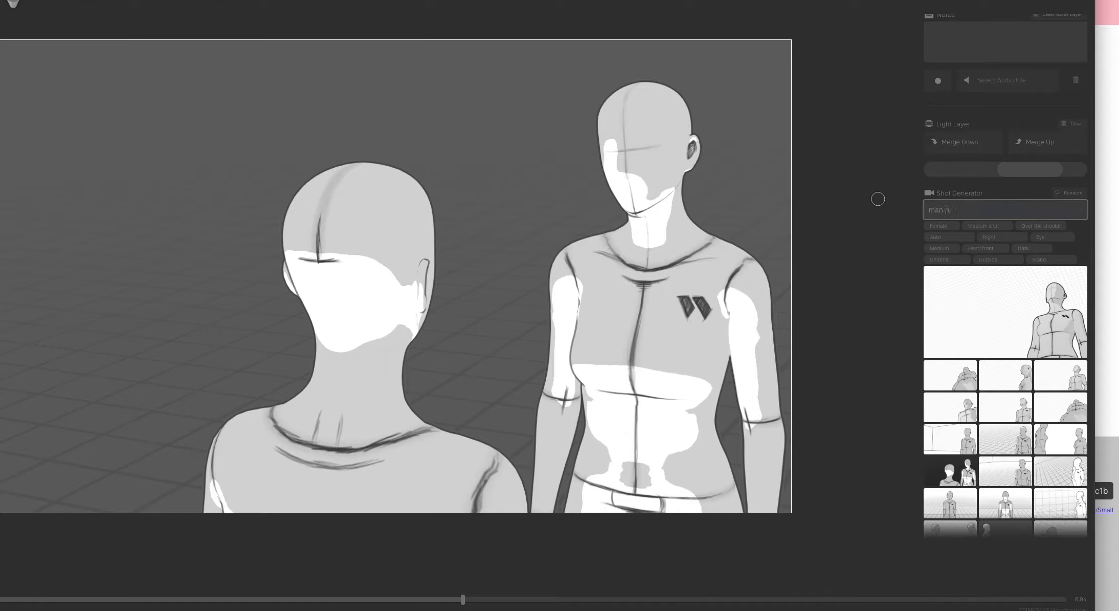
pyautogui.write('nning')
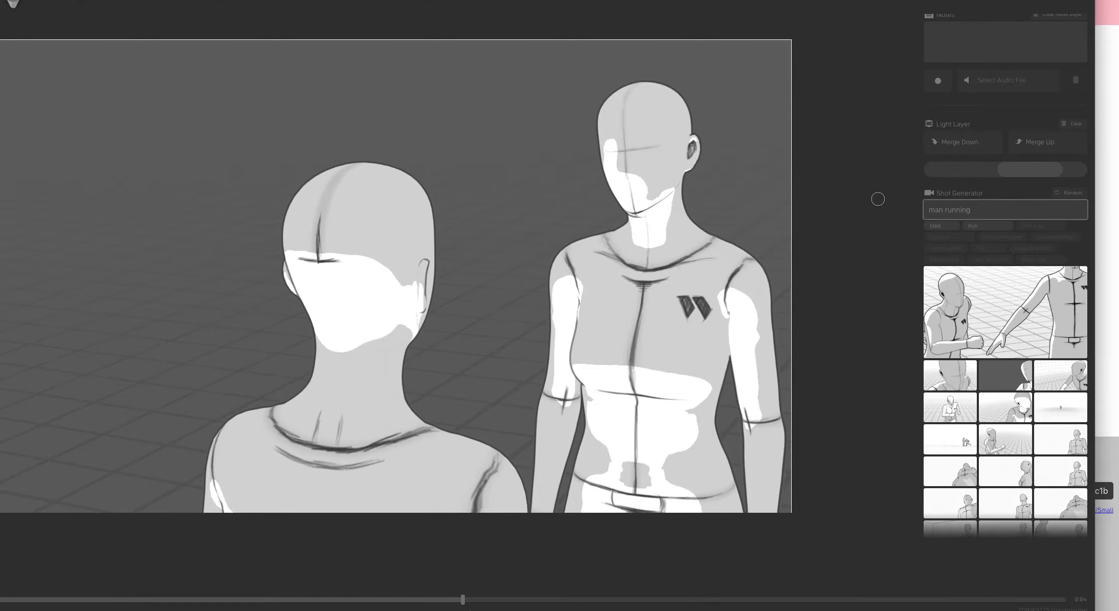
pyautogui.press('Return')
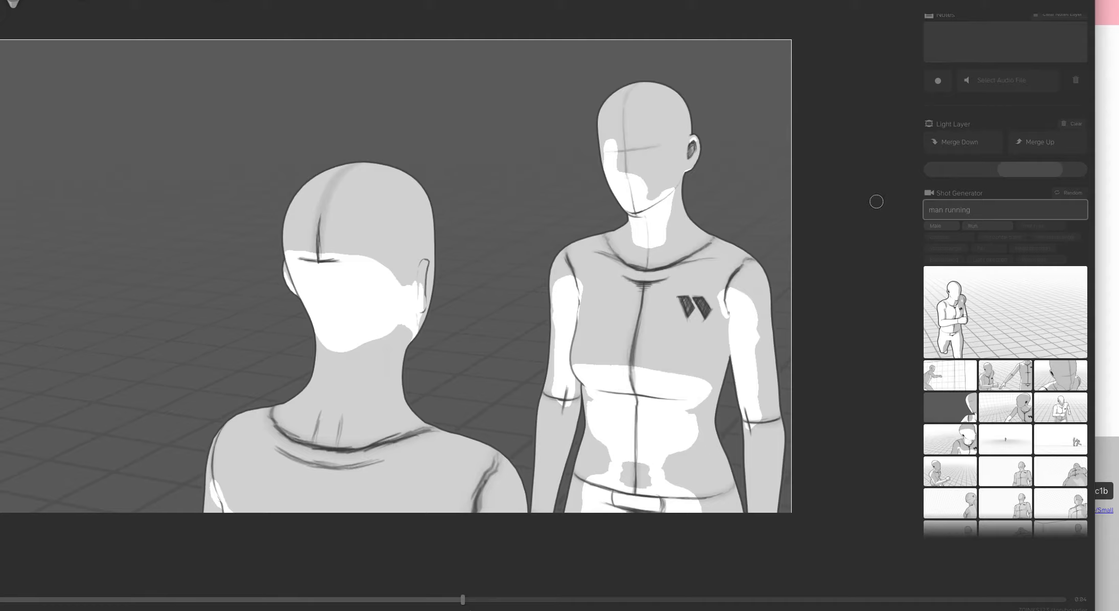
pyautogui.click(982, 302)
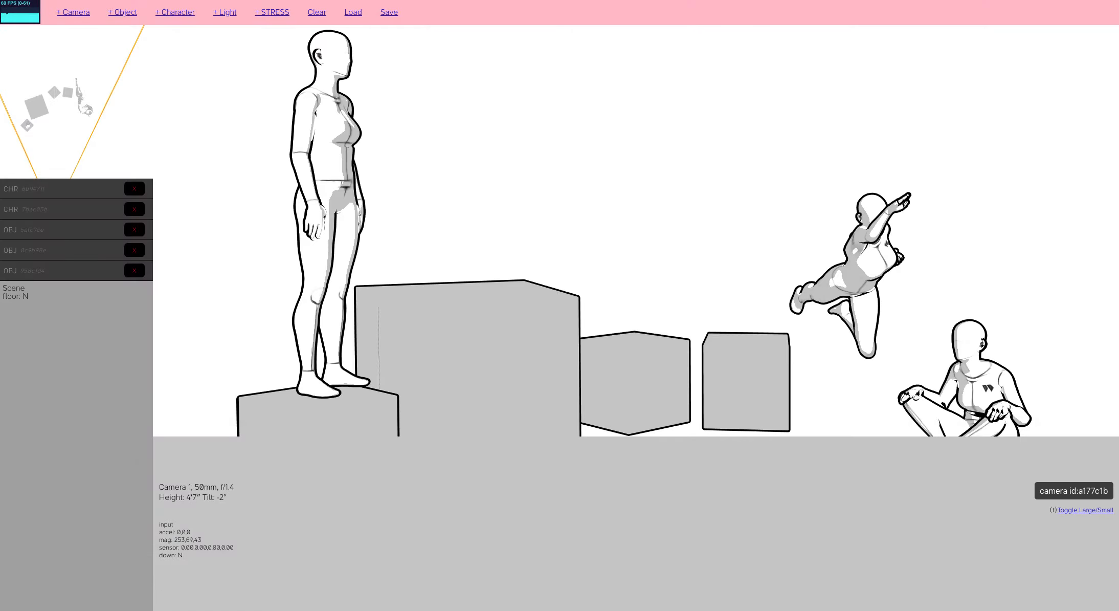
# Apply the run pose preset to the character standing on the box.
pyautogui.moveTo(623, 188)
pyautogui.mouseDown()
pyautogui.moveTo(619, 198)
pyautogui.moveTo(634, 172)
pyautogui.mouseUp()
pyautogui.click(293, 204)
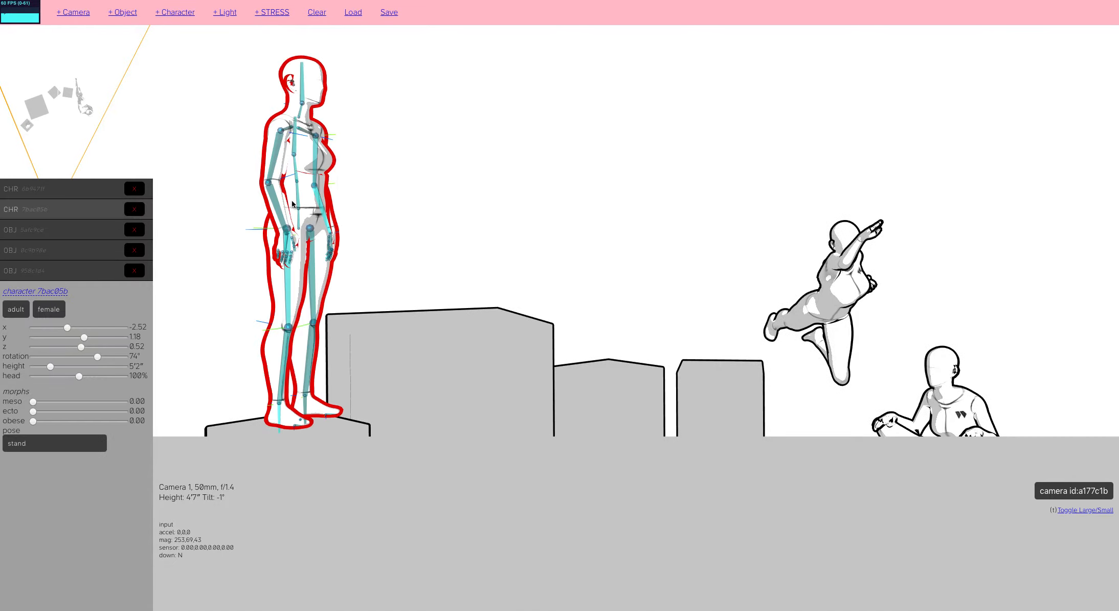
pyautogui.click(29, 445)
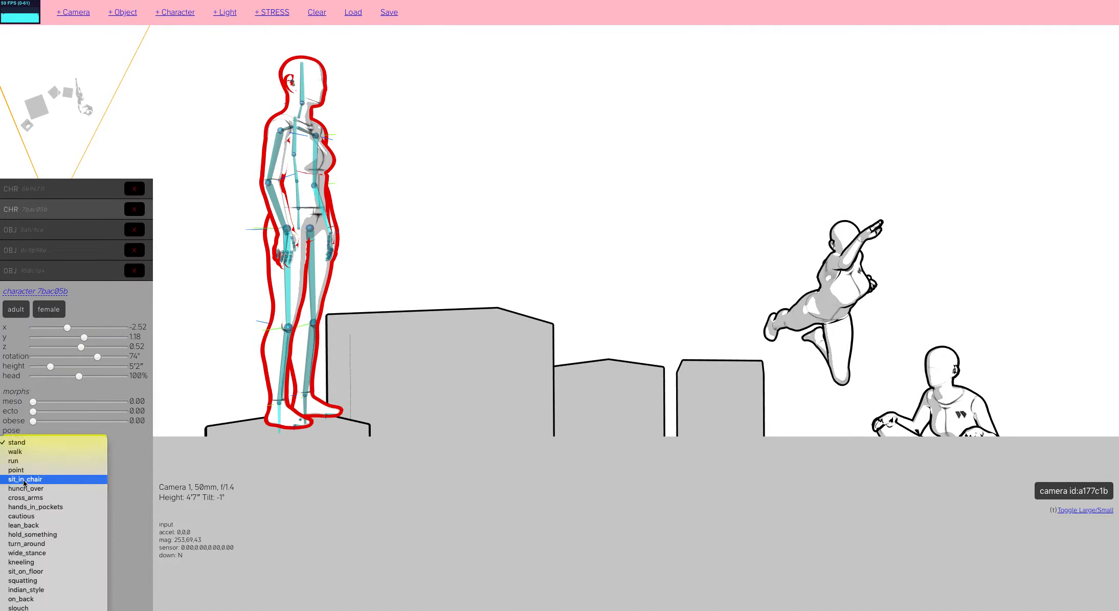
pyautogui.click(14, 460)
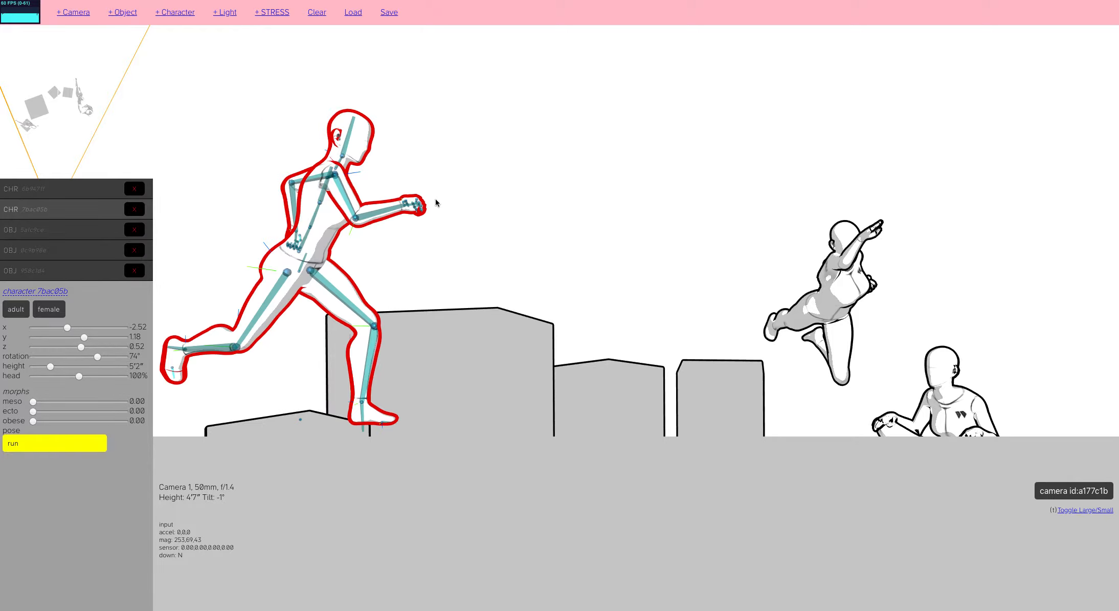
# Bring the camera close to the running character and add two boxes in the background.
pyautogui.click(529, 148)
pyautogui.moveTo(529, 147); pyautogui.dragTo(164, 190)
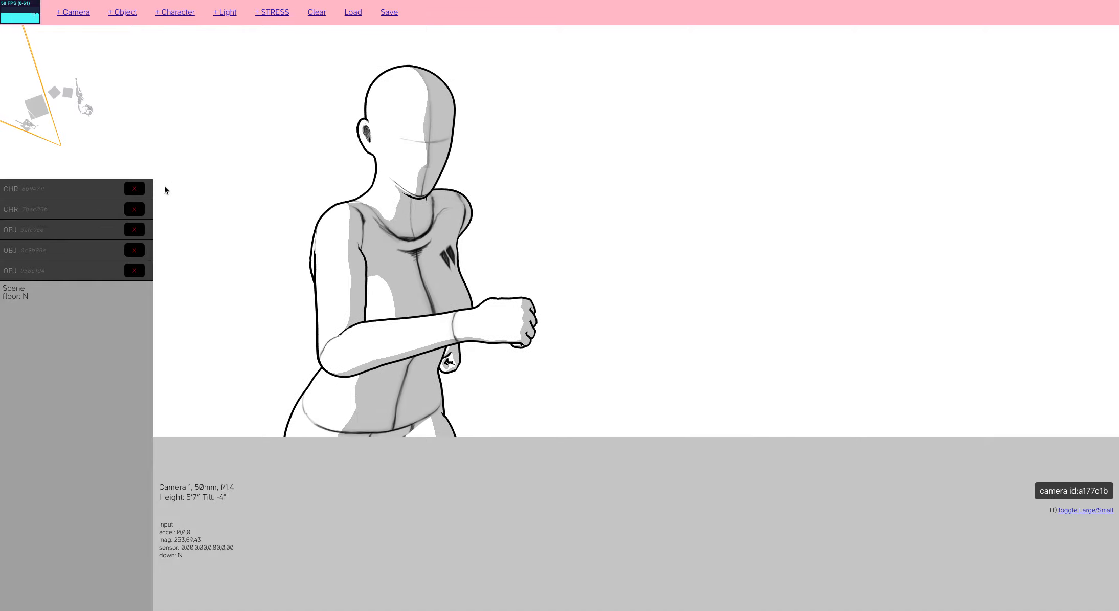
pyautogui.click(131, 17)
pyautogui.click(130, 18)
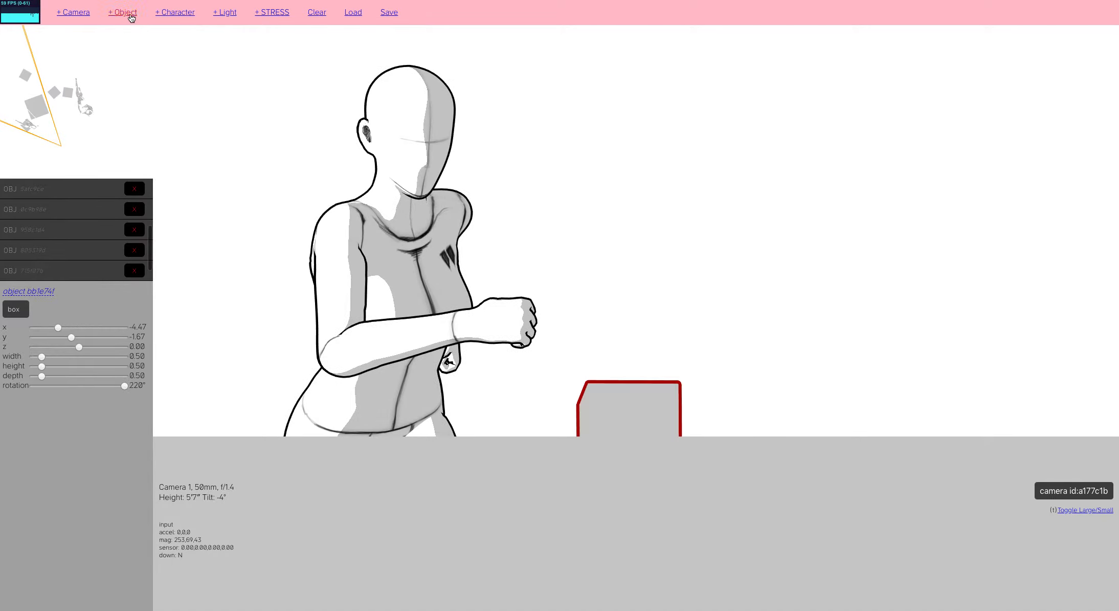
pyautogui.moveTo(554, 200); pyautogui.dragTo(711, 356)
pyautogui.click(801, 155)
pyautogui.moveTo(801, 155); pyautogui.dragTo(706, 190)
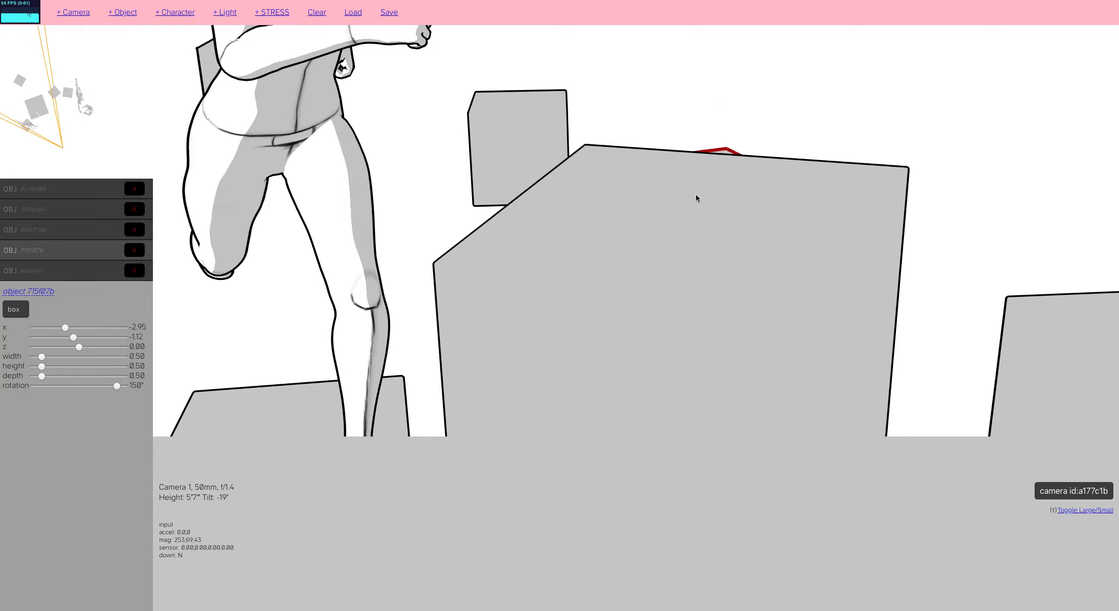
# Pull the camera back at 5'7" height to frame the boxes with the running, flying and sitting characters.
pyautogui.moveTo(590, 258); pyautogui.dragTo(619, 266)
pyautogui.click(309, 282)
pyautogui.moveTo(514, 282); pyautogui.dragTo(546, 292)
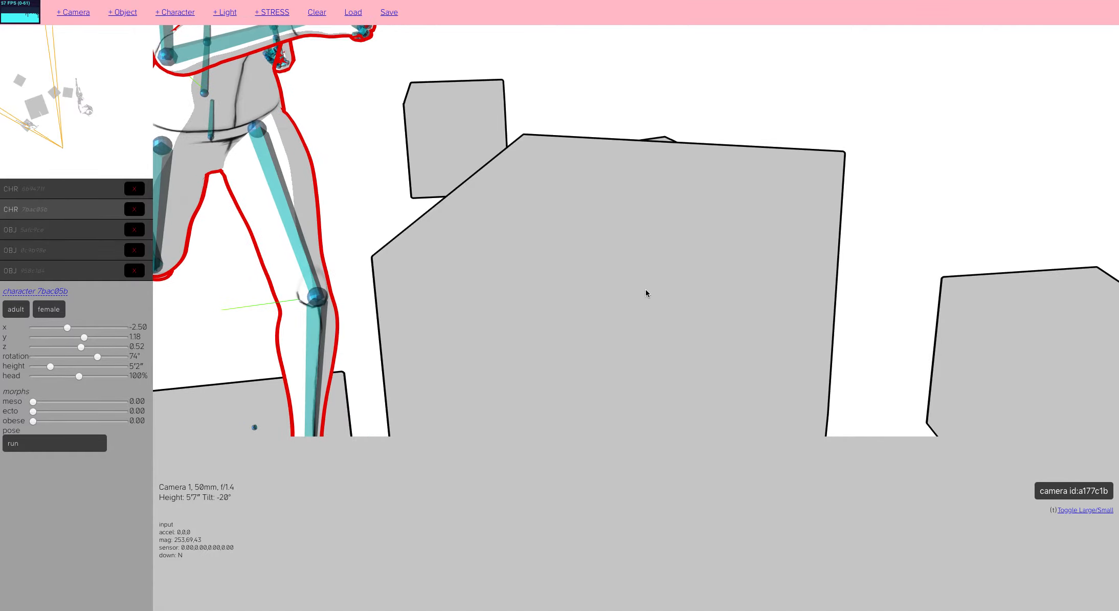
pyautogui.click(936, 124)
pyautogui.moveTo(935, 122); pyautogui.dragTo(877, 11)
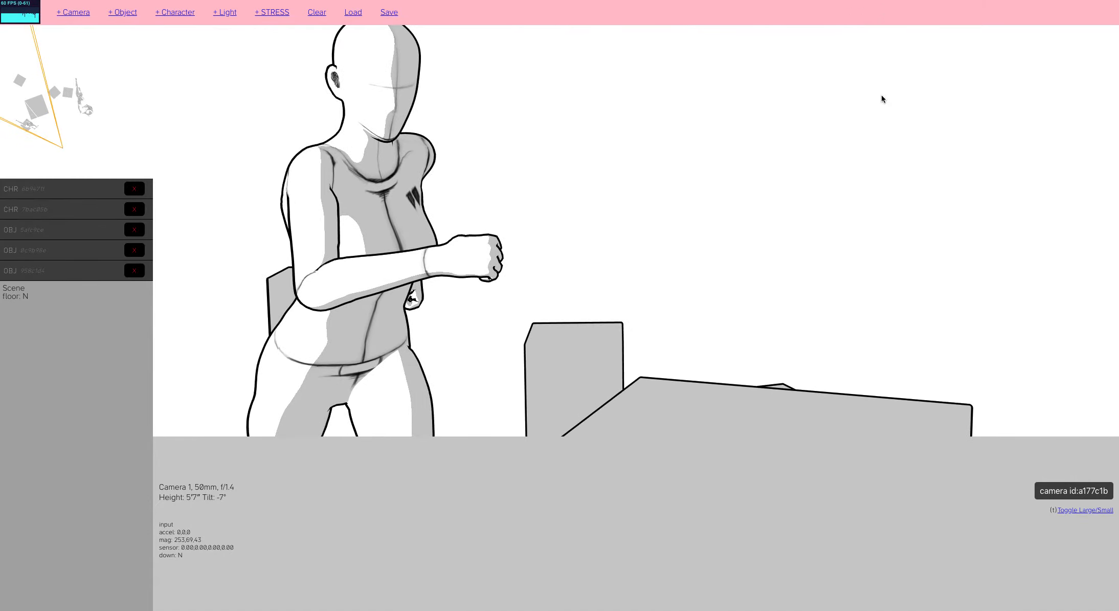
pyautogui.moveTo(881, 99); pyautogui.dragTo(864, 164)
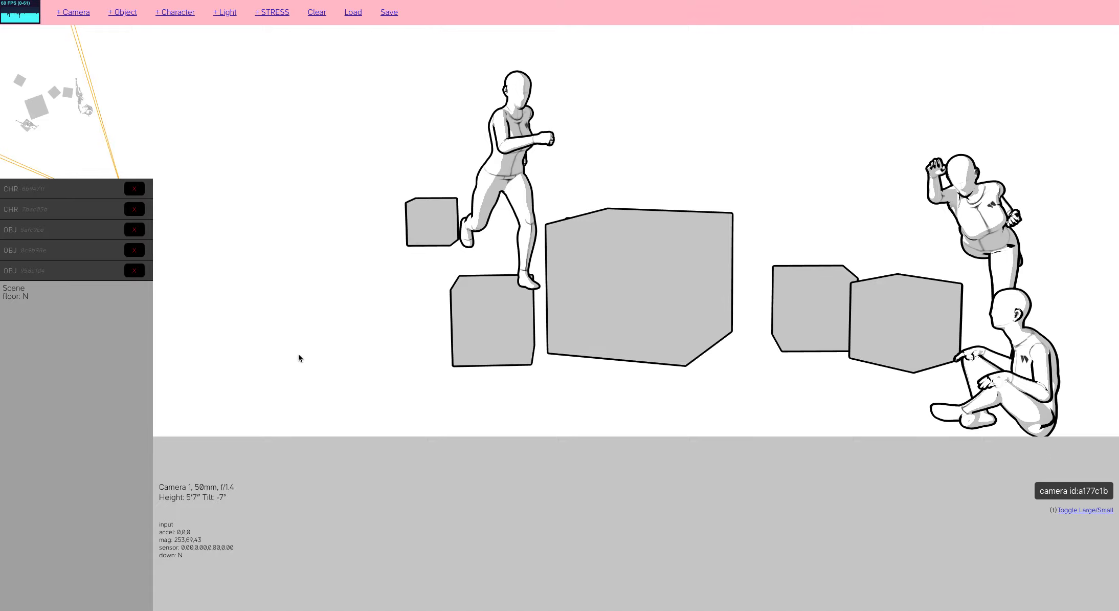
pyautogui.moveTo(732, 214); pyautogui.dragTo(774, 120)
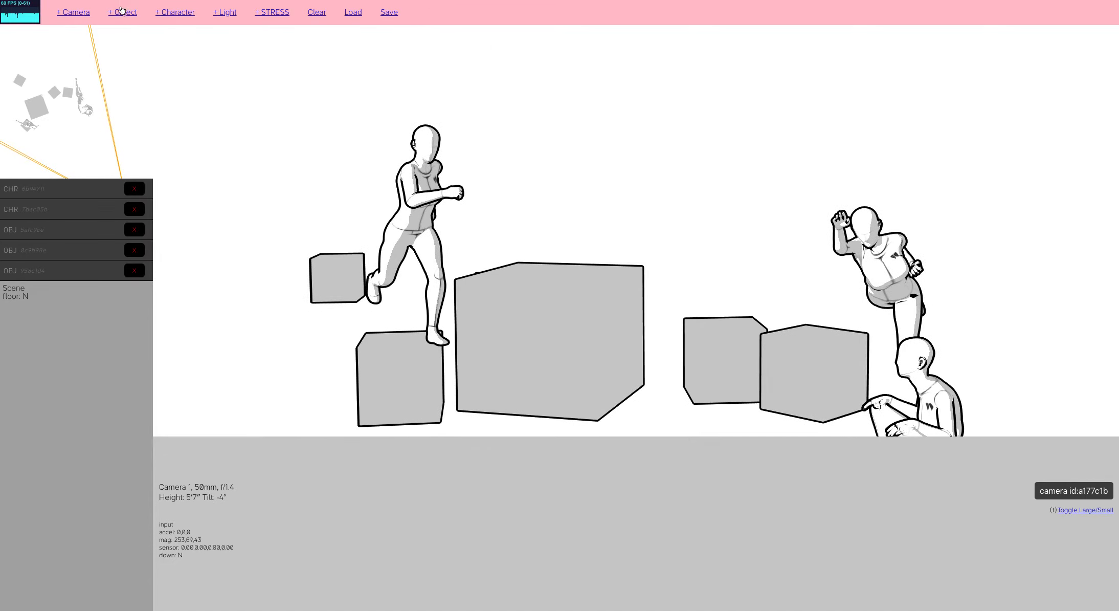
# Add four standing characters and bring the camera round so one stands in the near foreground.
pyautogui.click(173, 11)
pyautogui.click(178, 13)
pyautogui.click(177, 13)
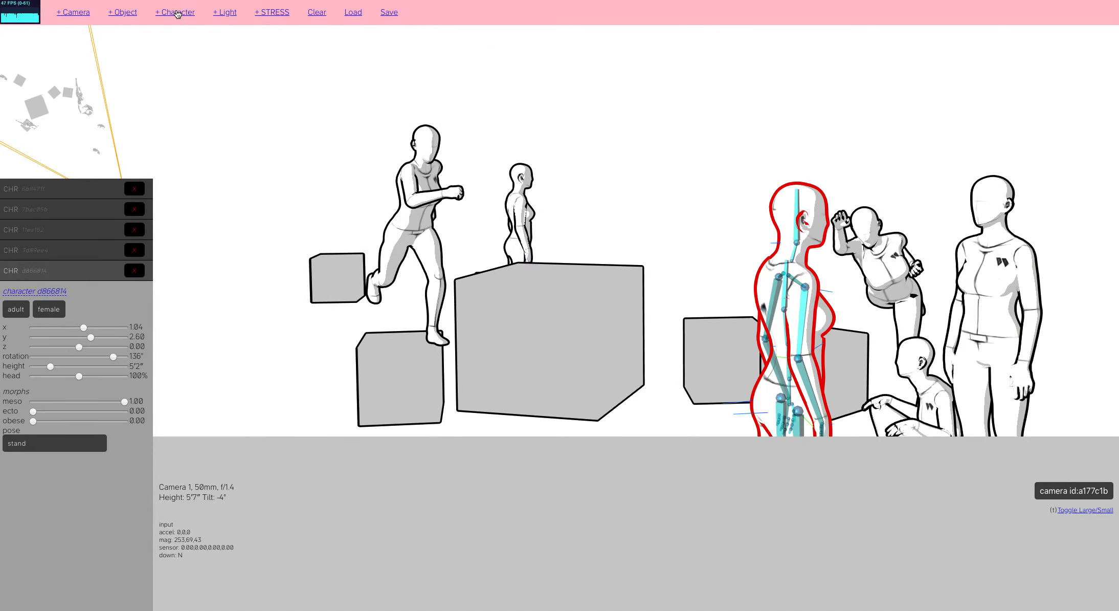
pyautogui.click(178, 13)
pyautogui.moveTo(604, 171); pyautogui.dragTo(340, 158)
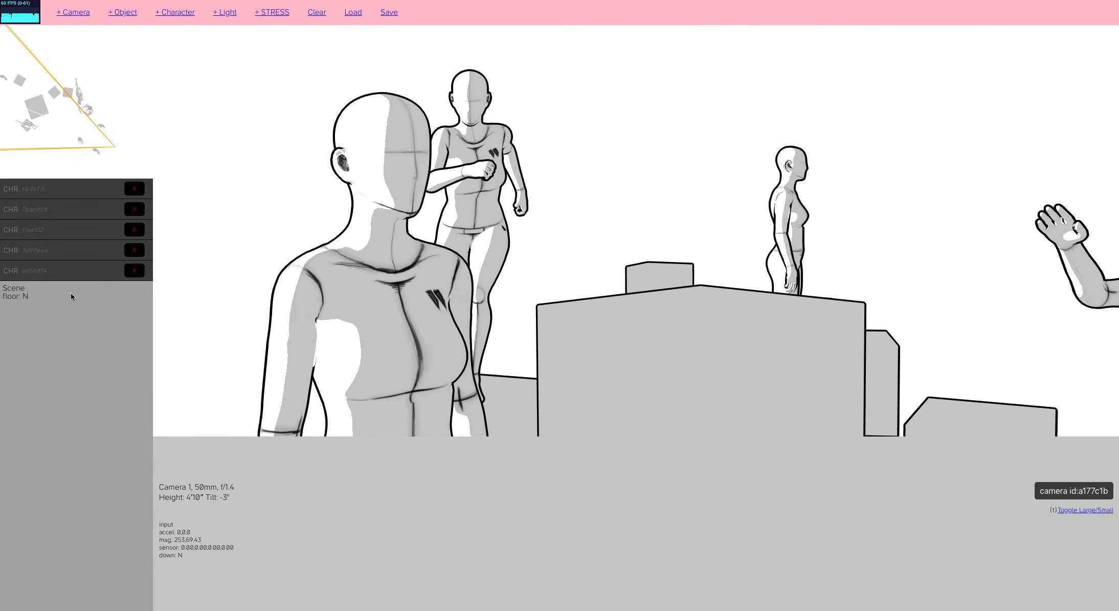
# Select the scene camera and widen its F.O.V. to 92.
pyautogui.scroll(2, 21, 210)
pyautogui.click(21, 209)
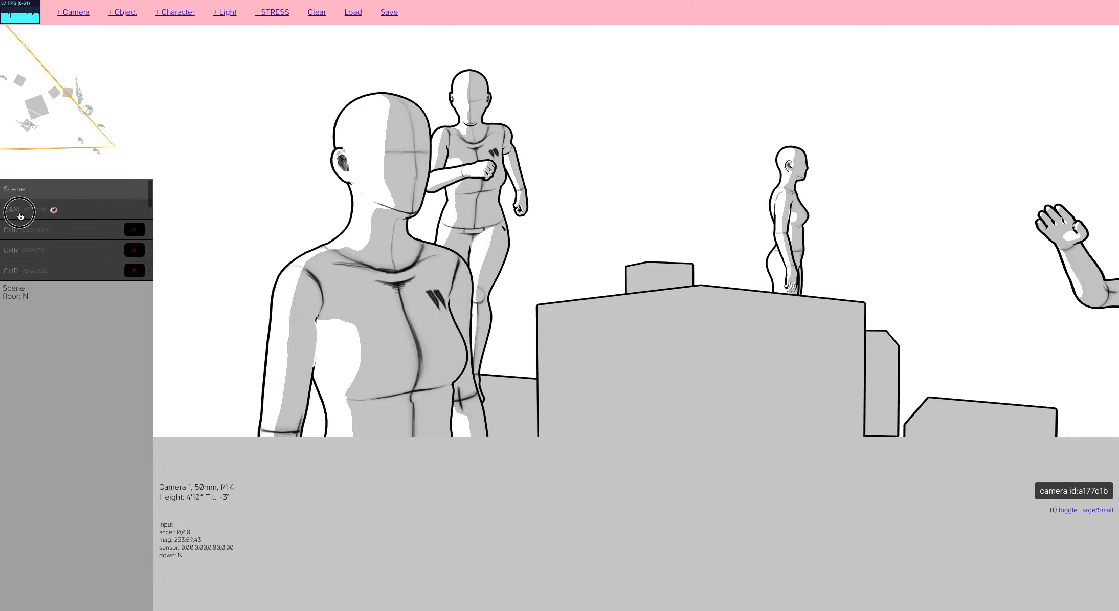
pyautogui.moveTo(46, 353); pyautogui.dragTo(103, 353)
pyautogui.press('w')
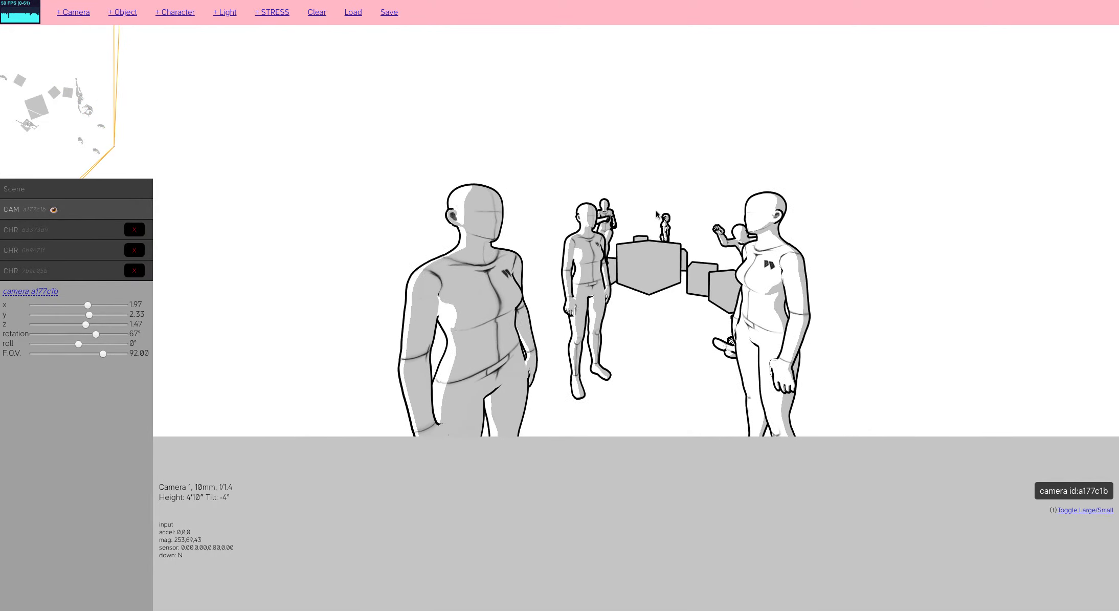
# Move the camera to about x 0.70, y 1.93, z 1.29 with 73° rotation, keeping the nearest character in the foreground.
pyautogui.press('w')
pyautogui.moveTo(656, 211); pyautogui.dragTo(616, 152)
pyautogui.press('w')
pyautogui.press('s')
pyautogui.press('a')
pyautogui.press('s')
pyautogui.press('f')
pyautogui.press('w')
pyautogui.press('r')
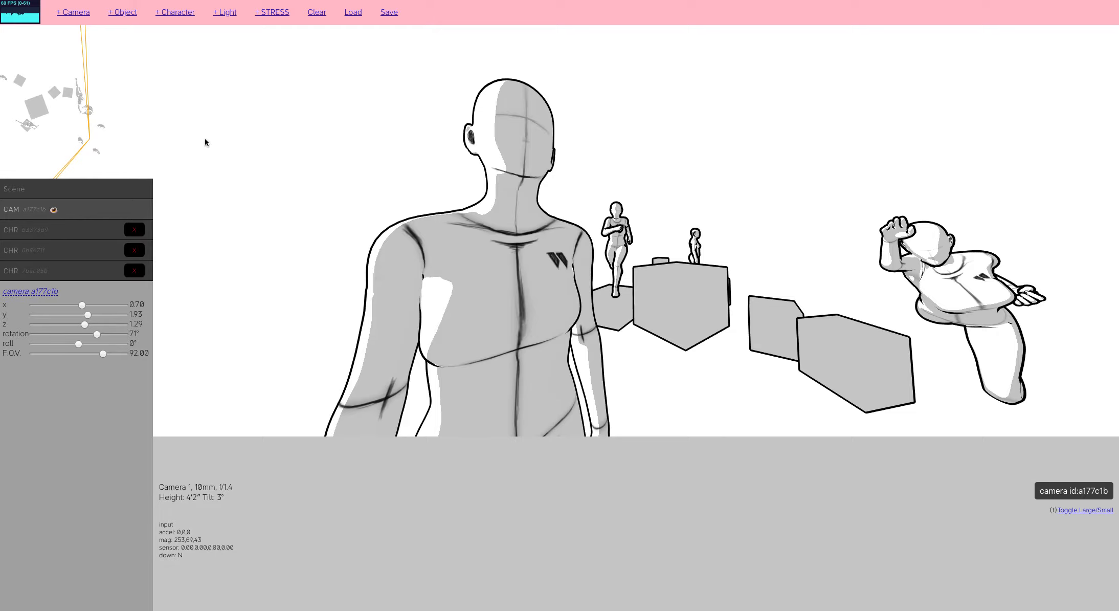
pyautogui.moveTo(205, 139); pyautogui.dragTo(192, 132)
# Add a second camera and place it at about x -2.23, y 4.58 with -33° rotation, framing the sitting and flying characters.
pyautogui.click(79, 12)
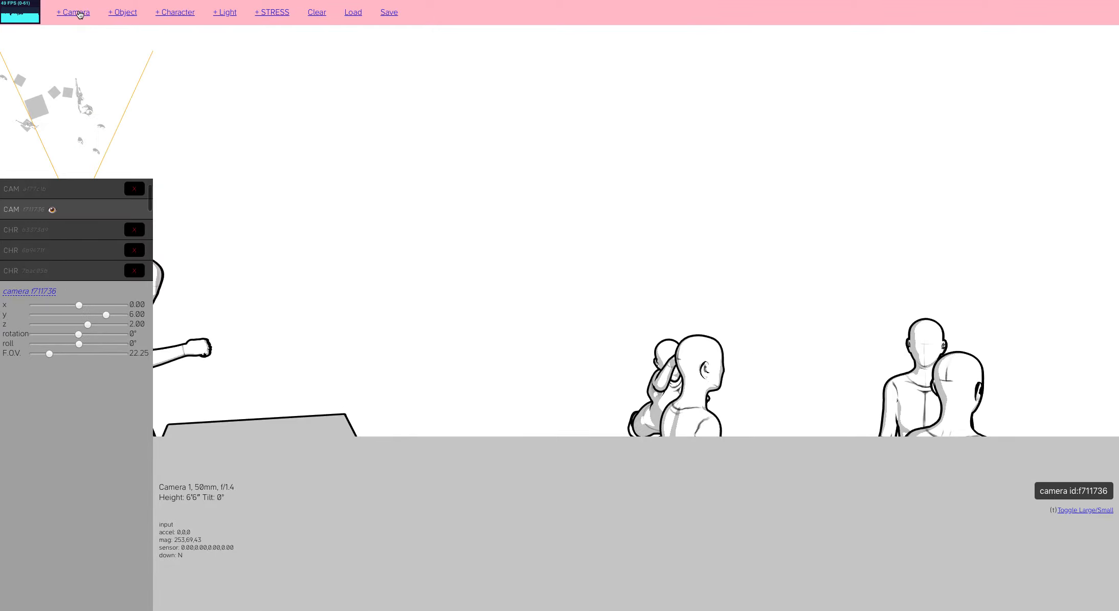
pyautogui.moveTo(669, 230); pyautogui.dragTo(788, 233)
pyautogui.press('w')
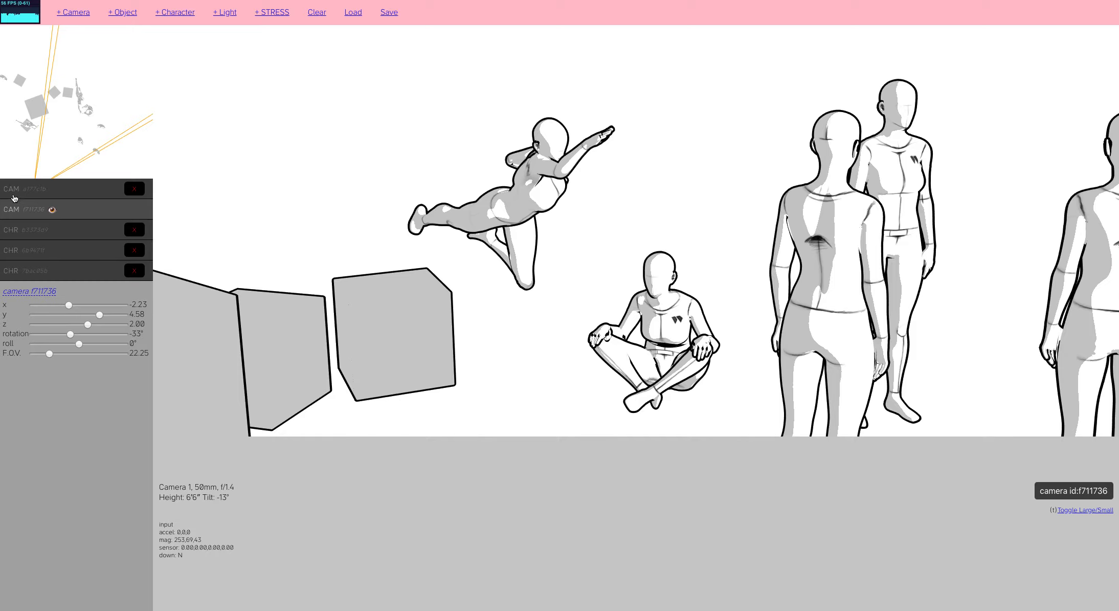
# Compare the two camera views by switching between them, finishing on the wide-angle camera.
pyautogui.click(14, 193)
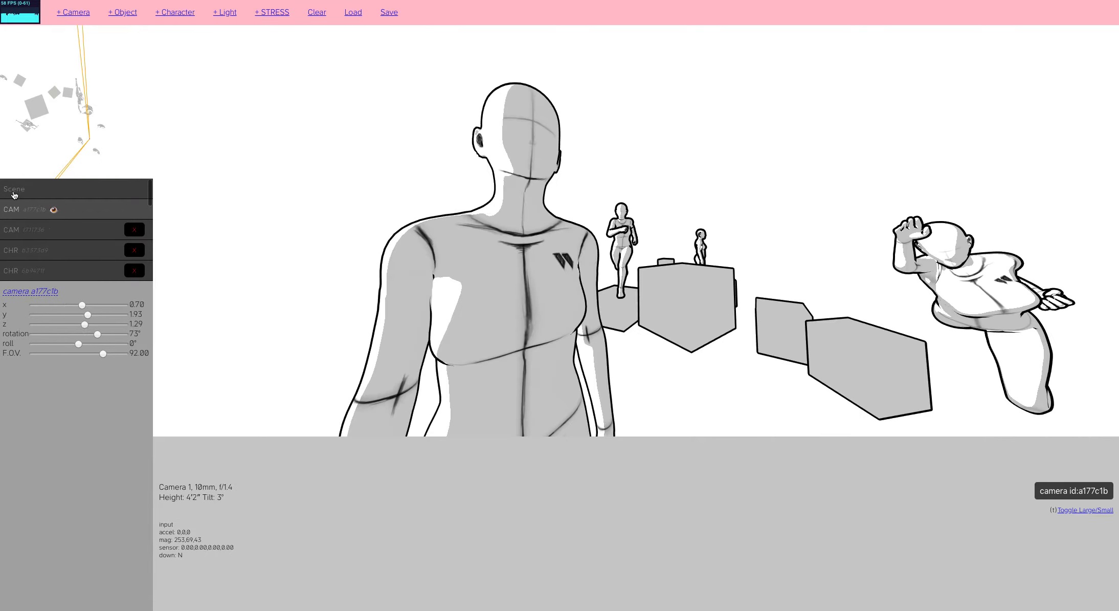
pyautogui.click(13, 227)
pyautogui.click(13, 213)
pyautogui.click(14, 229)
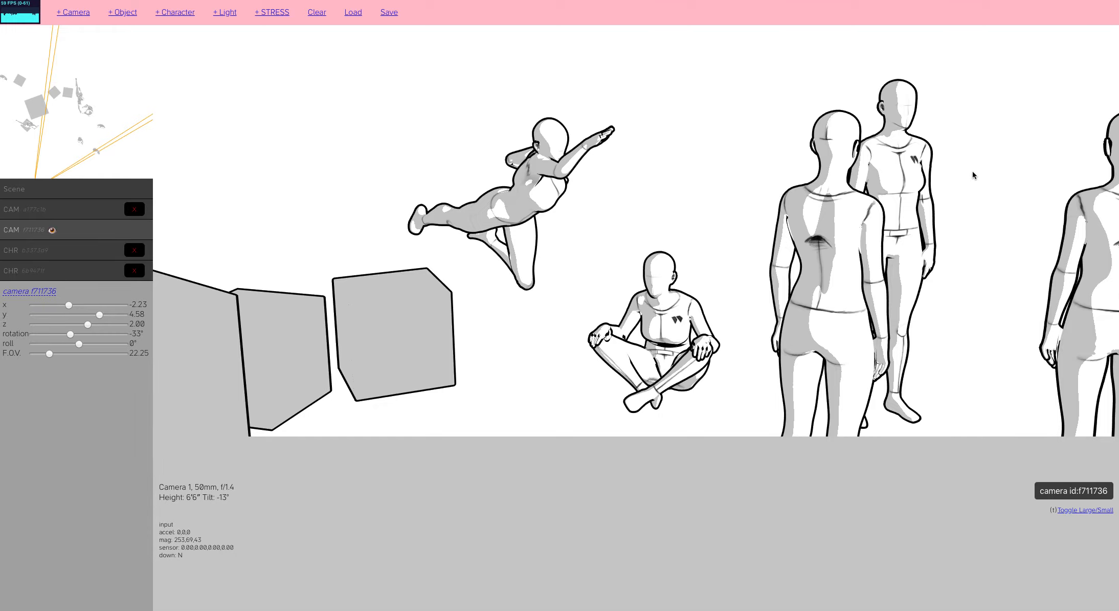
pyautogui.click(11, 212)
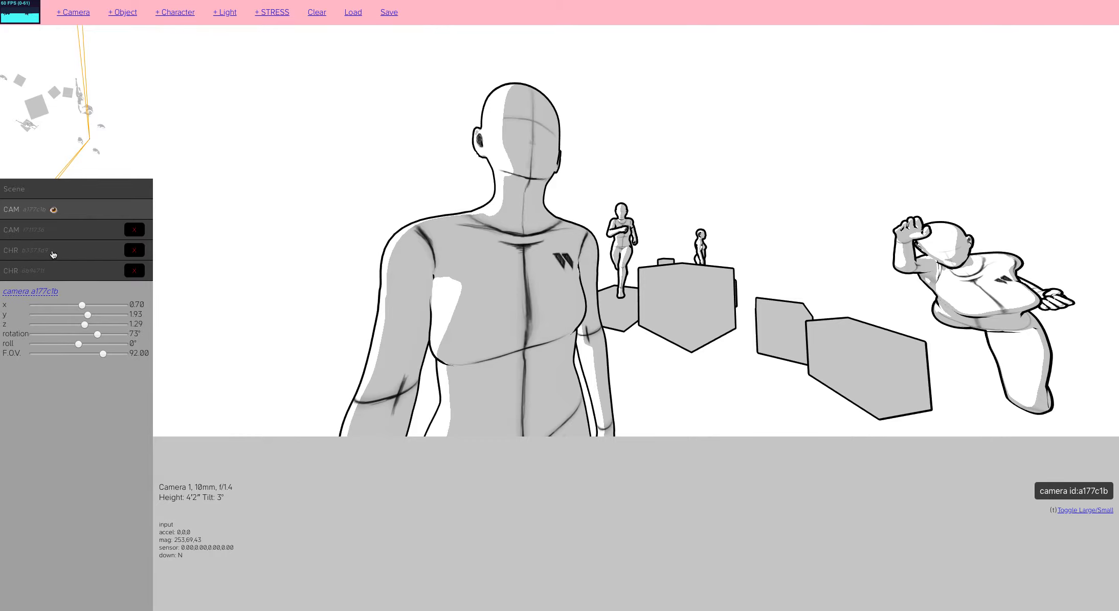
pyautogui.click(20, 237)
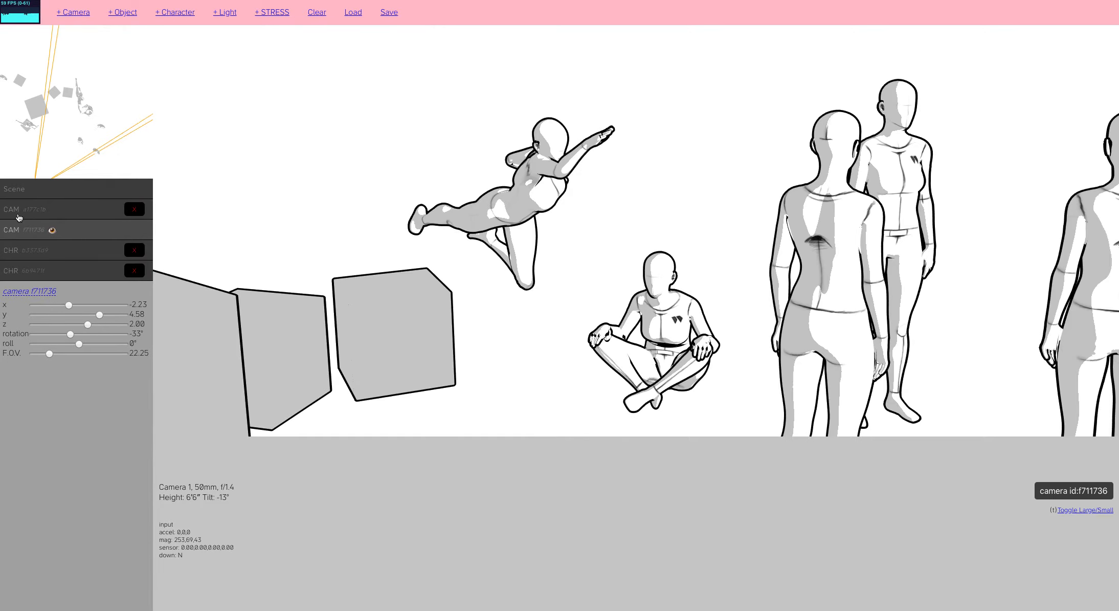
pyautogui.click(18, 214)
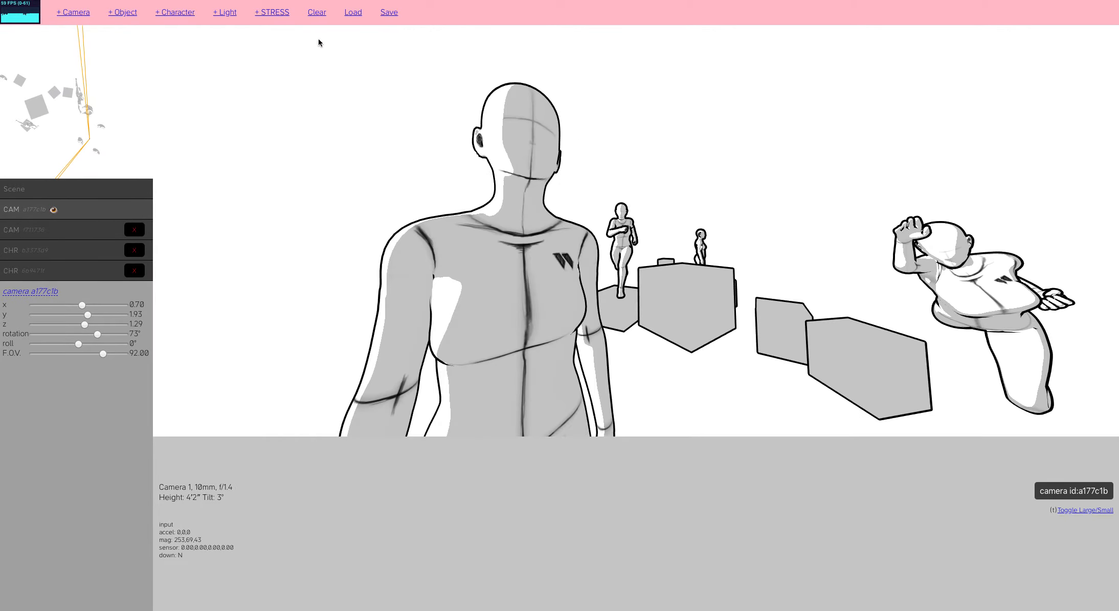
# Load the scene file "wrecking ball.json" from the Desktop, replacing the existing scene.
pyautogui.click(353, 13)
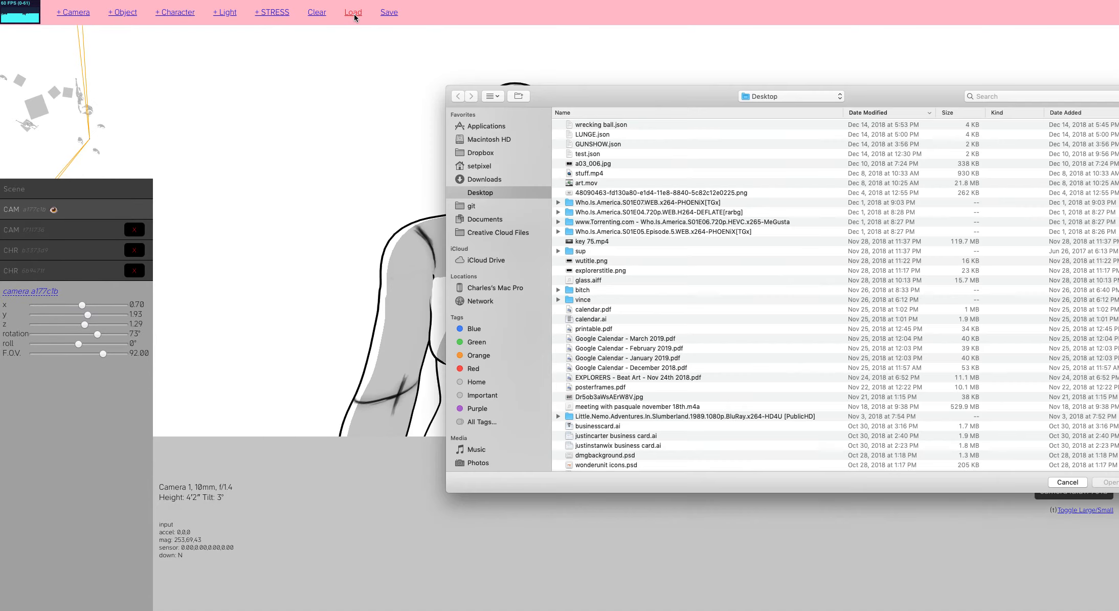
pyautogui.doubleClick(596, 127)
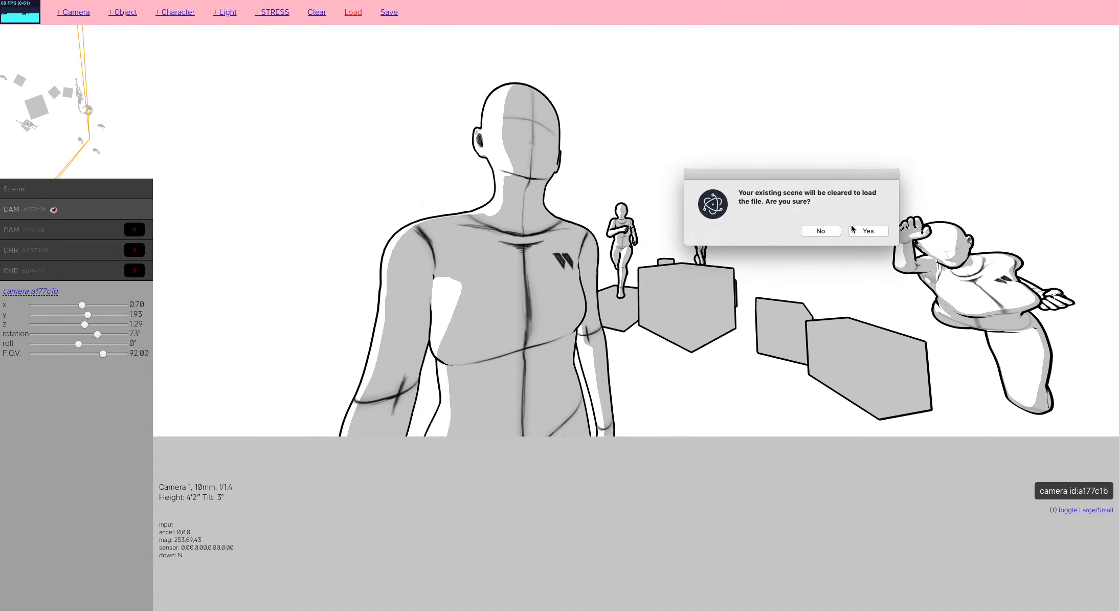
pyautogui.click(868, 231)
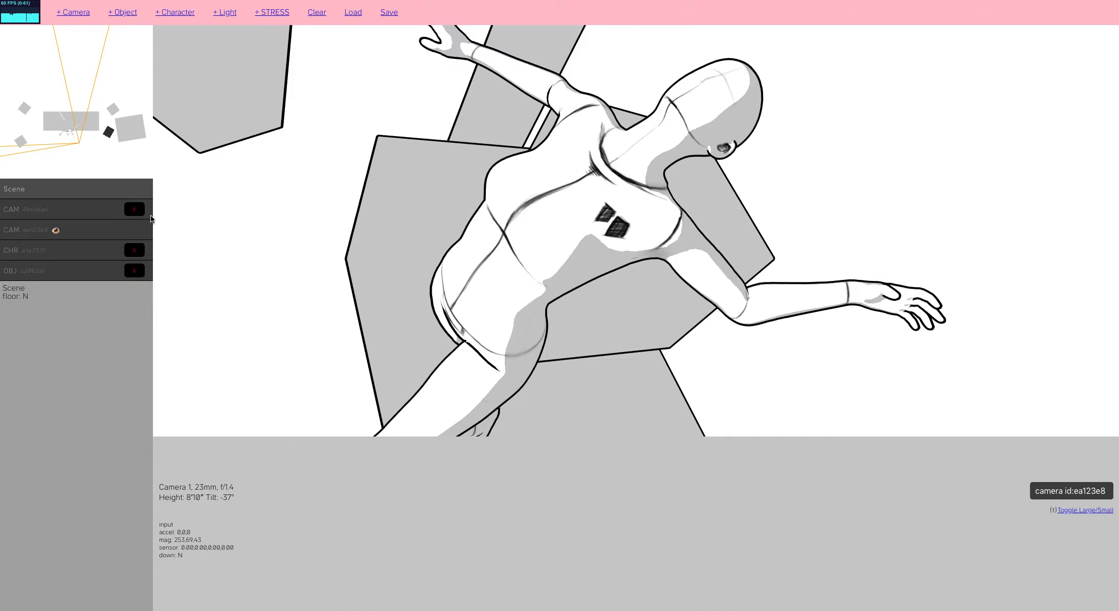
# Switch to the low-angle camera and raise it to about z 2.41, looking down slightly on the leaping character and chair.
pyautogui.click(27, 215)
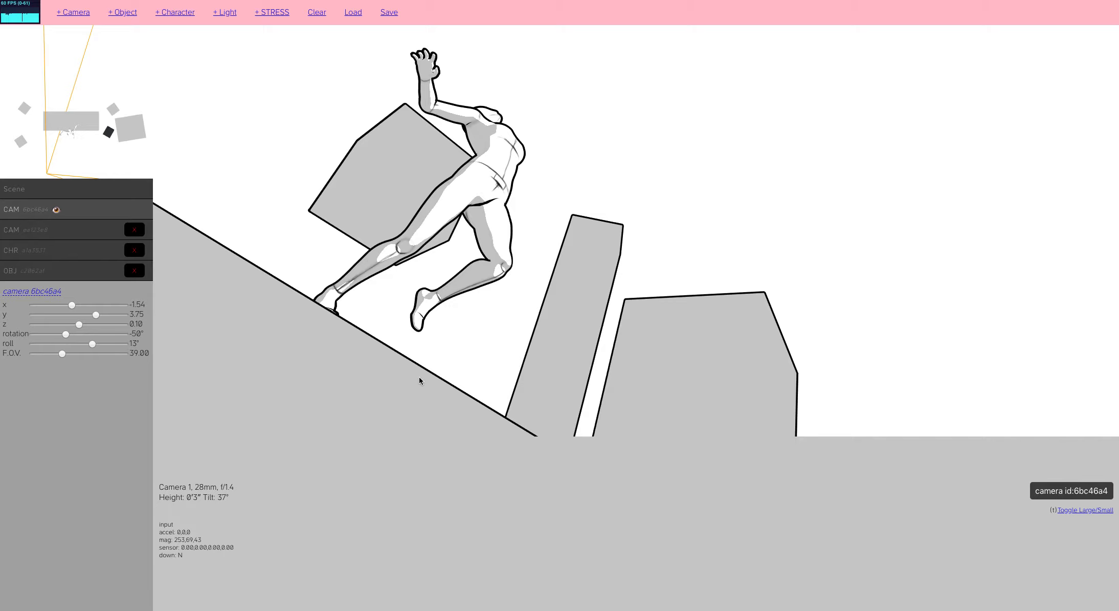
pyautogui.click(642, 154)
pyautogui.moveTo(642, 153); pyautogui.dragTo(785, 281)
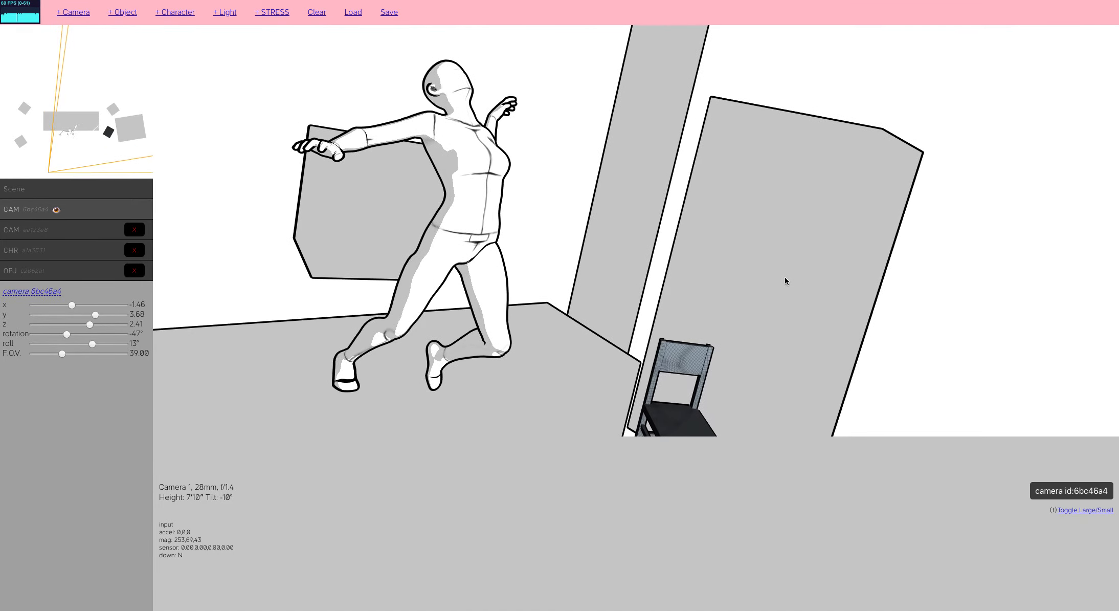
pyautogui.moveTo(882, 82); pyautogui.dragTo(881, 75)
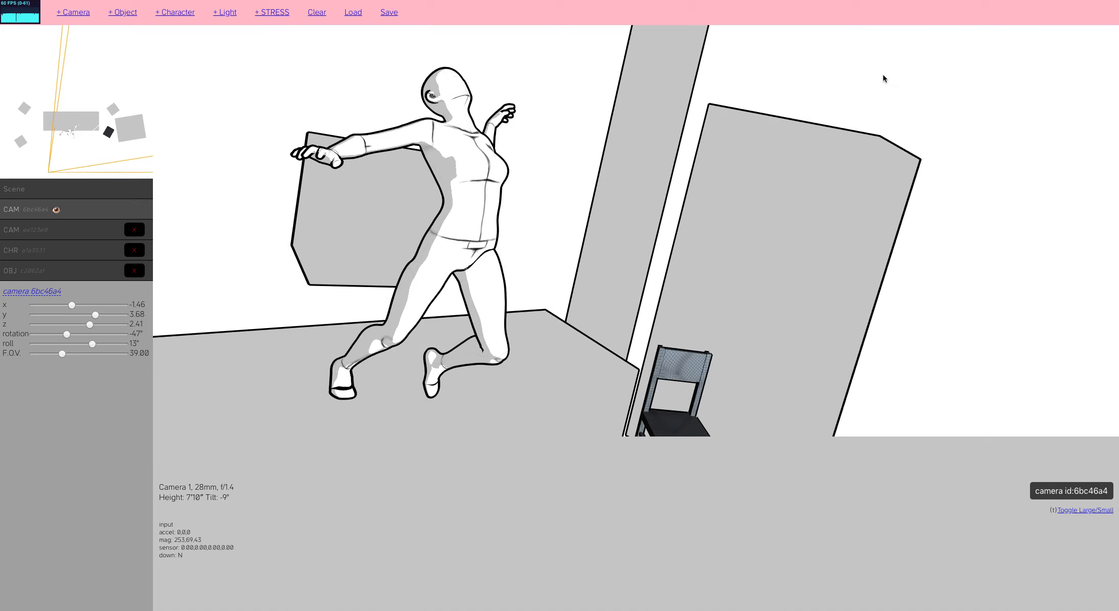
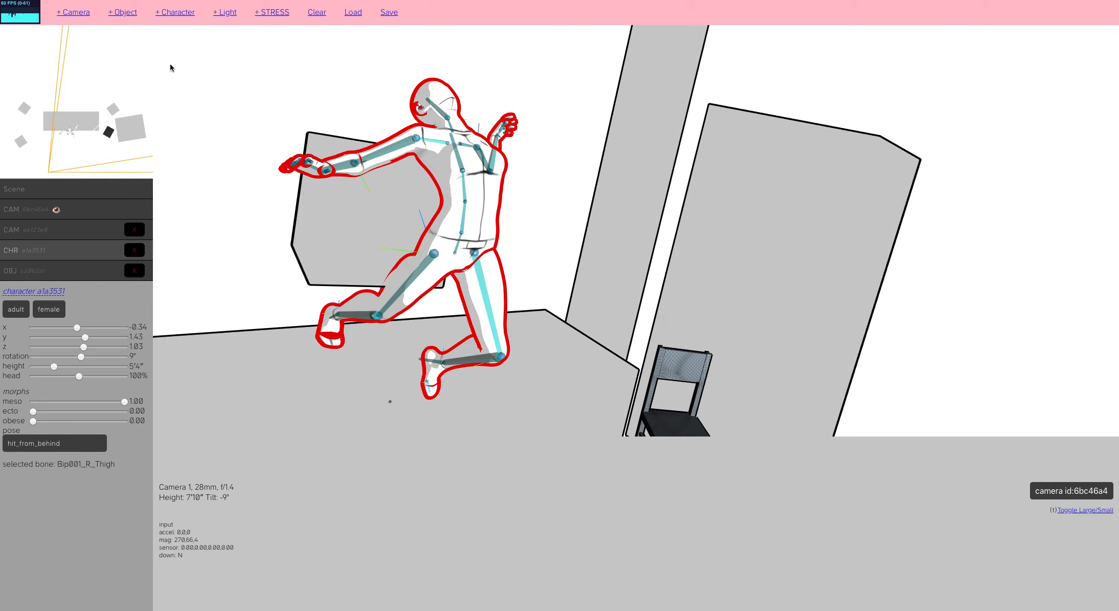
# Add a standing character, frame it beyond the chair and set its rotation to -39°.
pyautogui.click(182, 14)
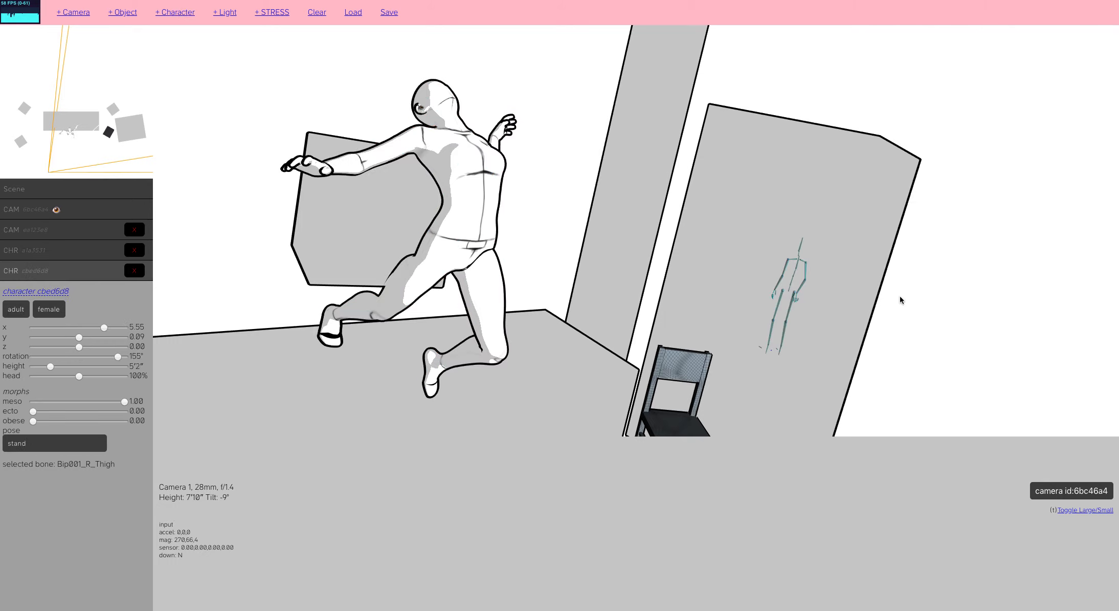
pyautogui.moveTo(1002, 328); pyautogui.dragTo(696, 304)
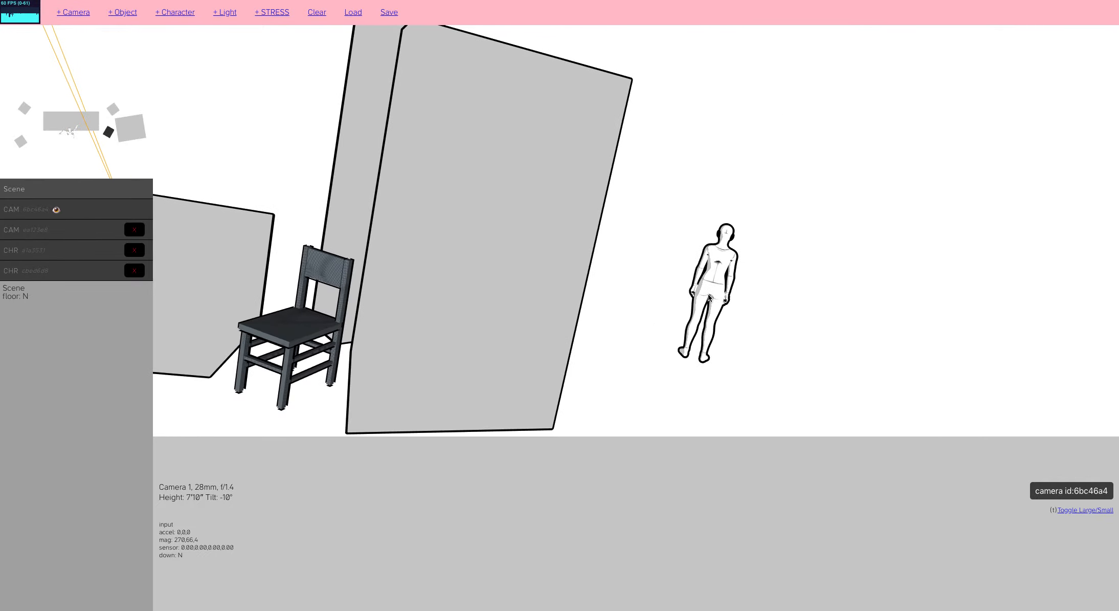
pyautogui.click(691, 301)
pyautogui.moveTo(118, 357); pyautogui.dragTo(68, 358)
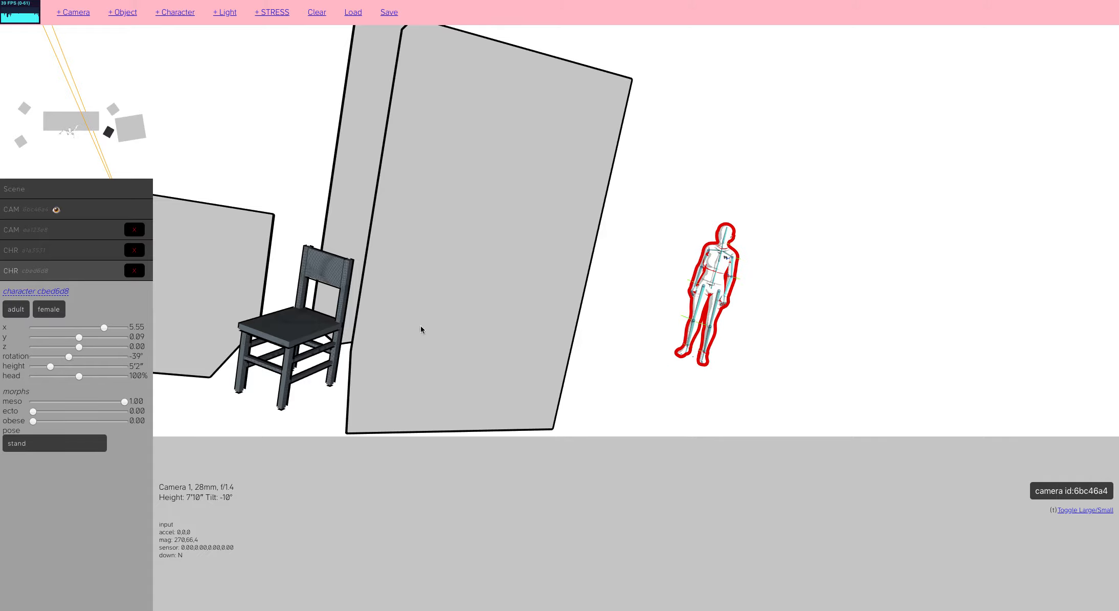
# Move the camera closer to the new standing character and swing its right thigh bone outward.
pyautogui.click(770, 297)
pyautogui.moveTo(769, 294); pyautogui.dragTo(634, 403)
pyautogui.press('w')
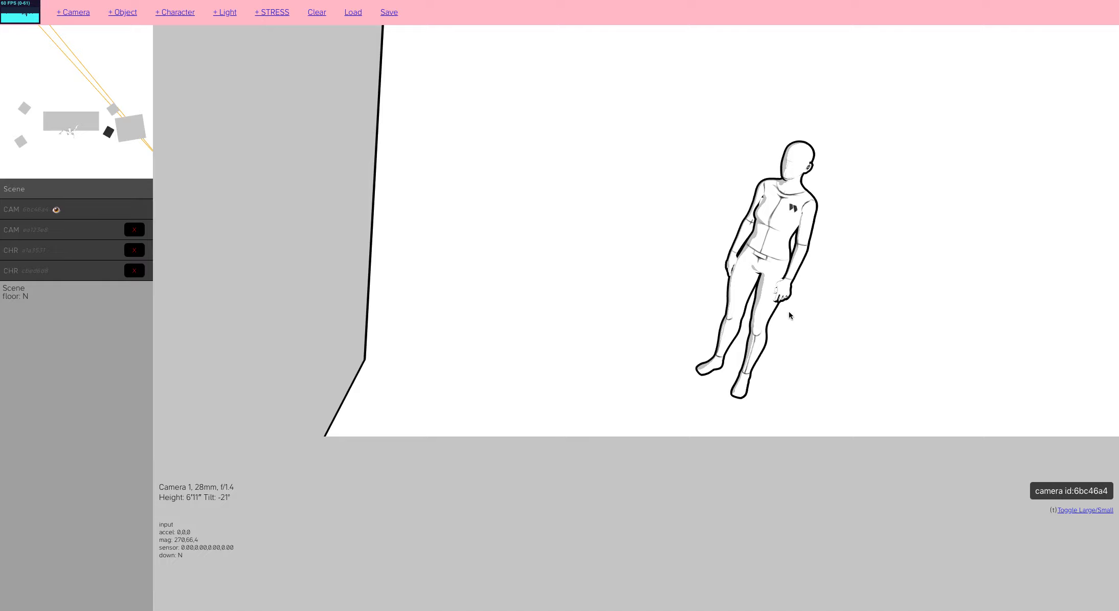
pyautogui.click(740, 289)
pyautogui.click(741, 288)
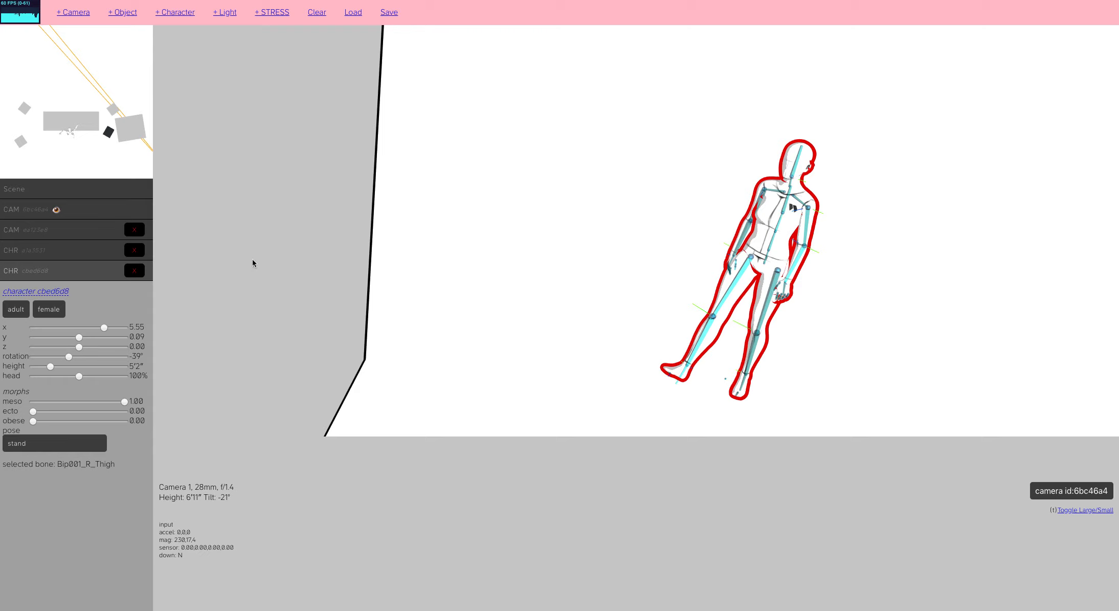
# Add an object beside the standing character, change its model from box to tree, and tilt the camera up to about -13°.
pyautogui.click(123, 12)
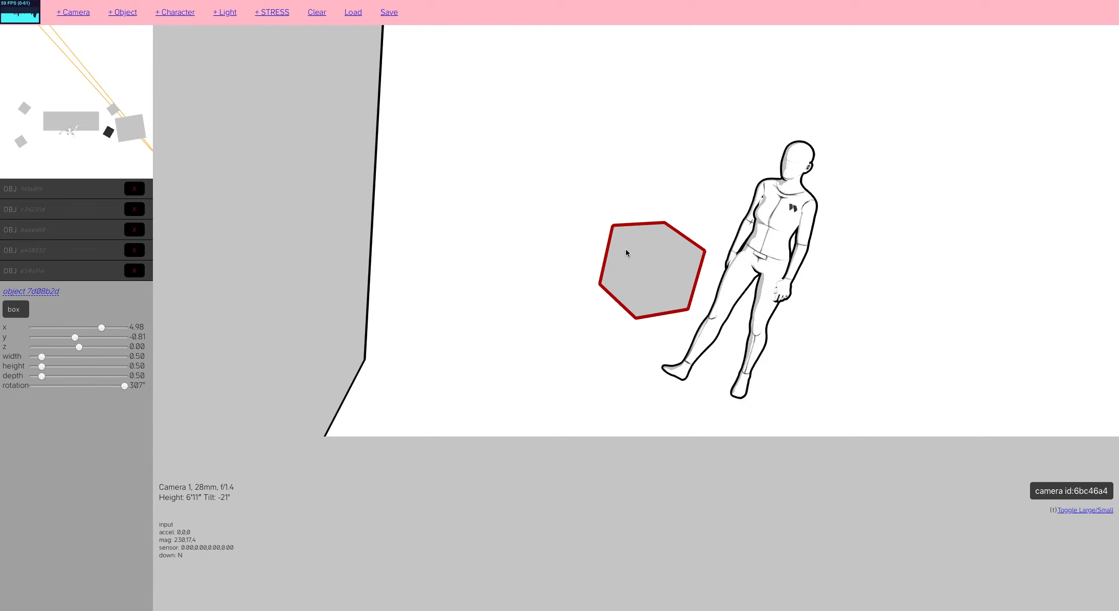
pyautogui.click(12, 311)
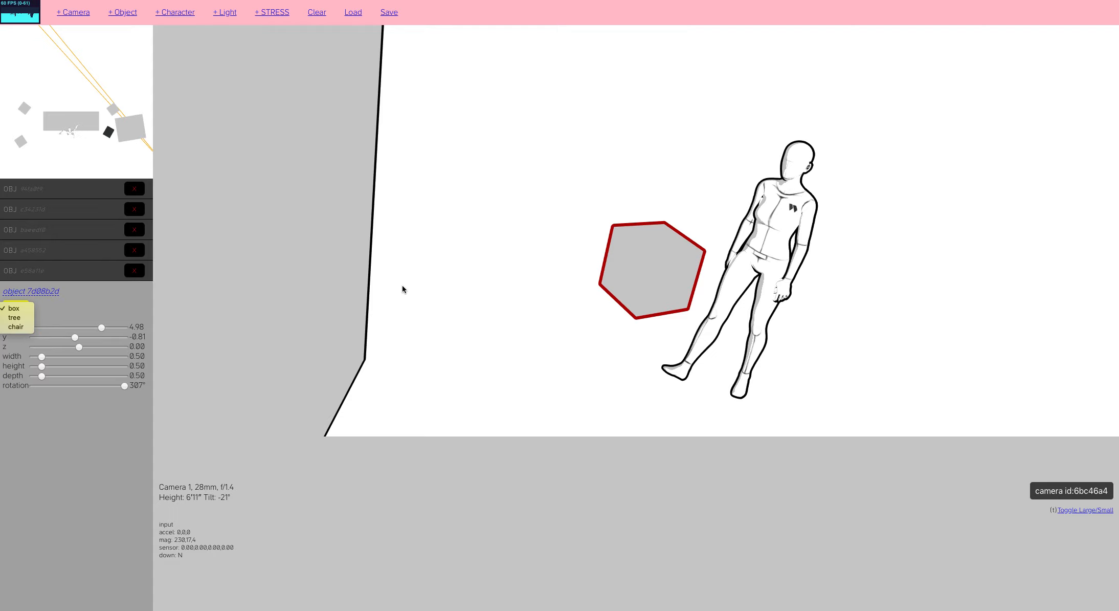
pyautogui.click(24, 320)
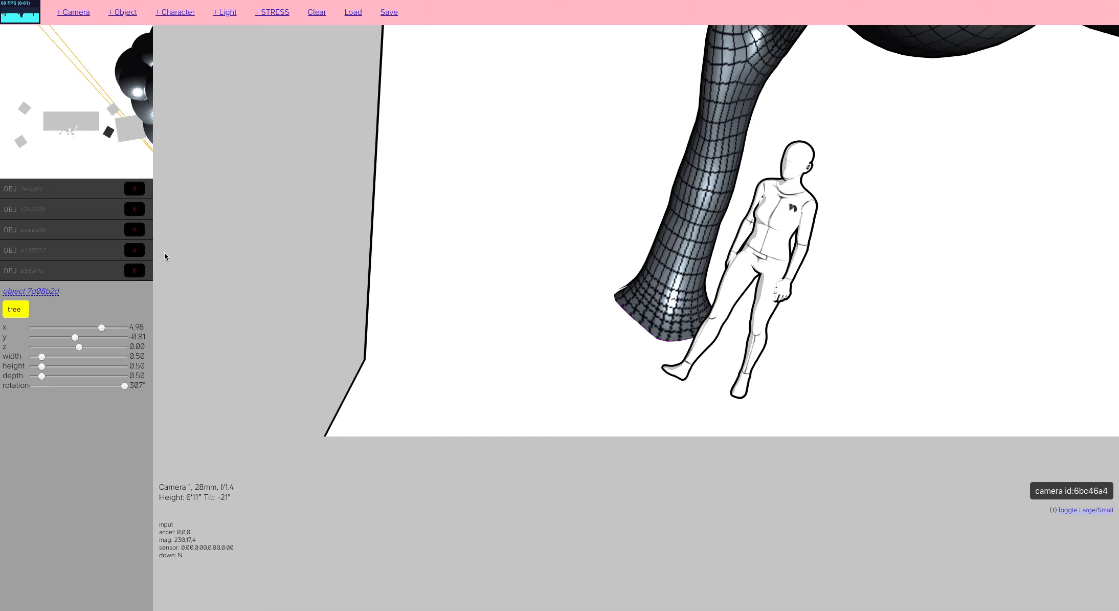
pyautogui.moveTo(445, 249); pyautogui.dragTo(512, 170)
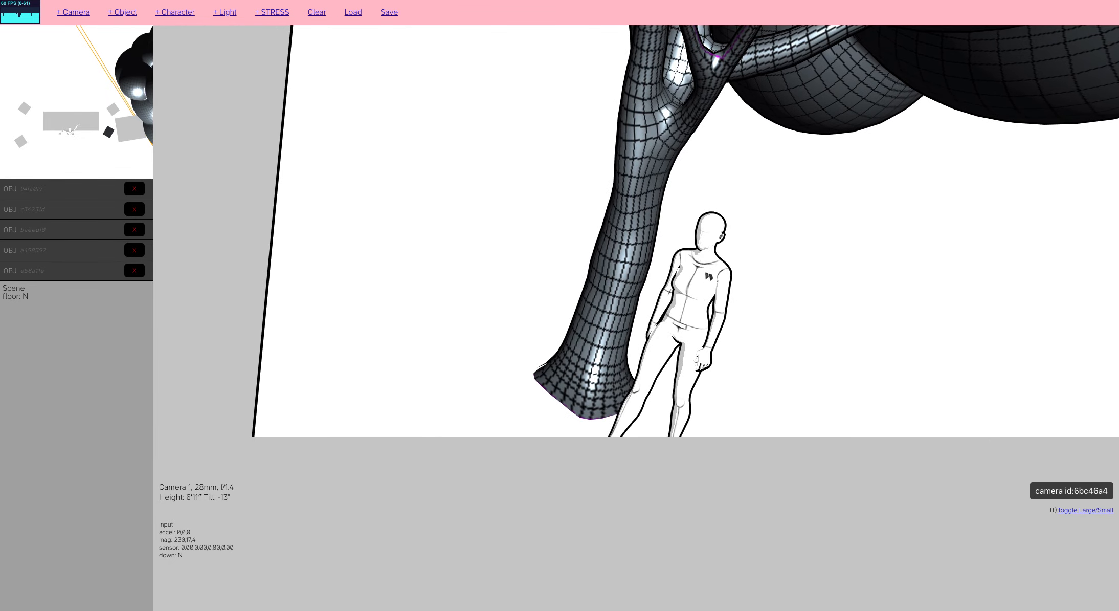
# Load the scene file "GUNSHOW.json" from the Desktop, replacing the existing scene.
pyautogui.click(355, 13)
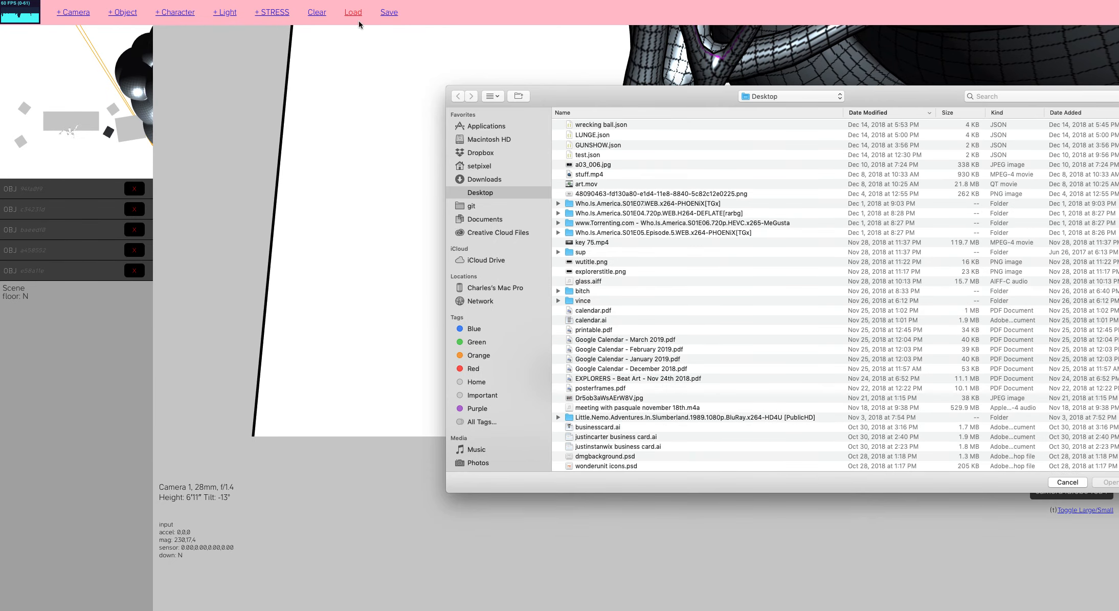
pyautogui.doubleClick(583, 141)
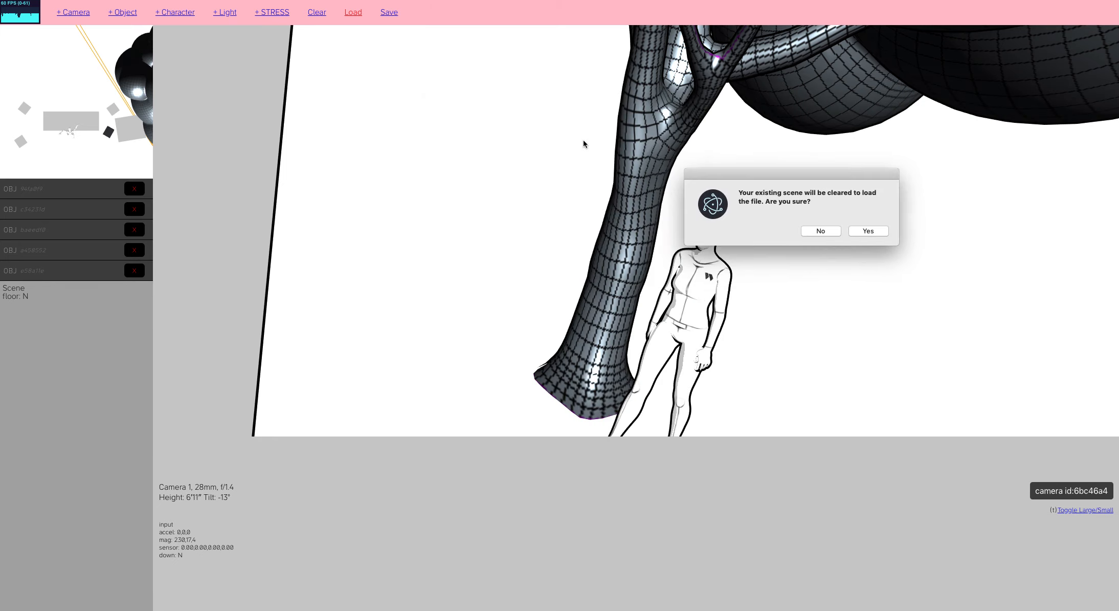
pyautogui.click(872, 230)
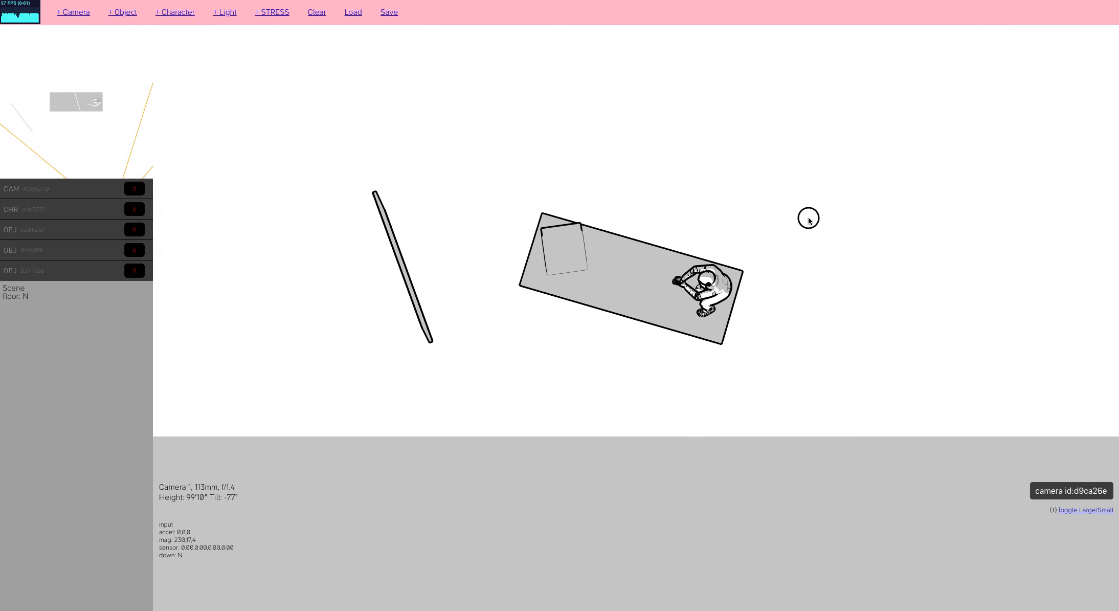
# Switch from the overhead view to camera 6bc46a4, the low-angle camera facing the gun-pose character.
pyautogui.click(19, 211)
pyautogui.scroll(1, 18, 210)
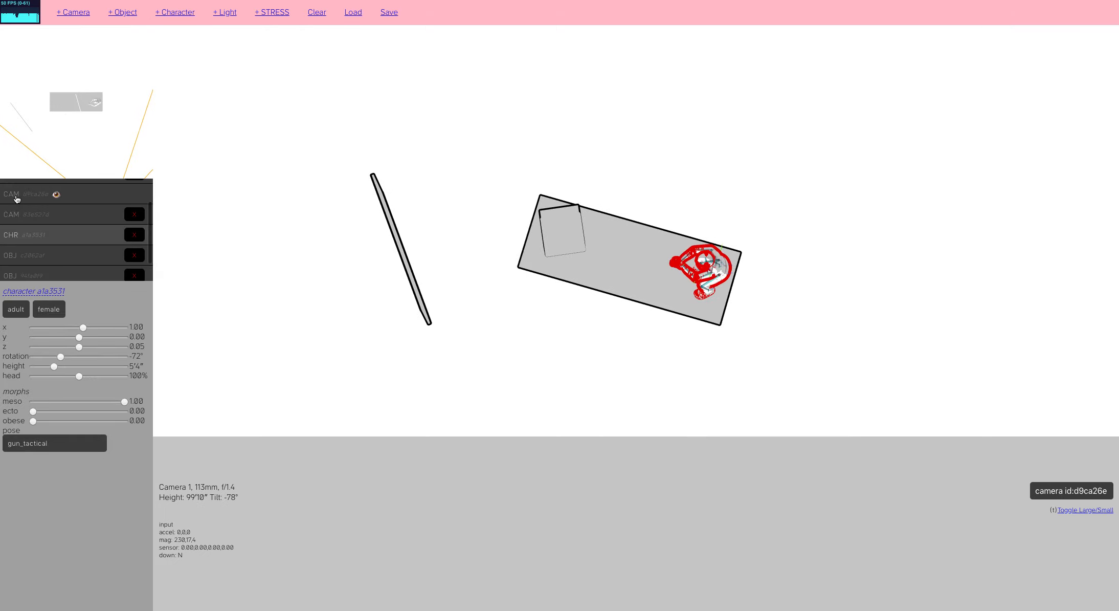
pyautogui.click(17, 198)
pyautogui.scroll(1, 17, 199)
pyautogui.click(17, 209)
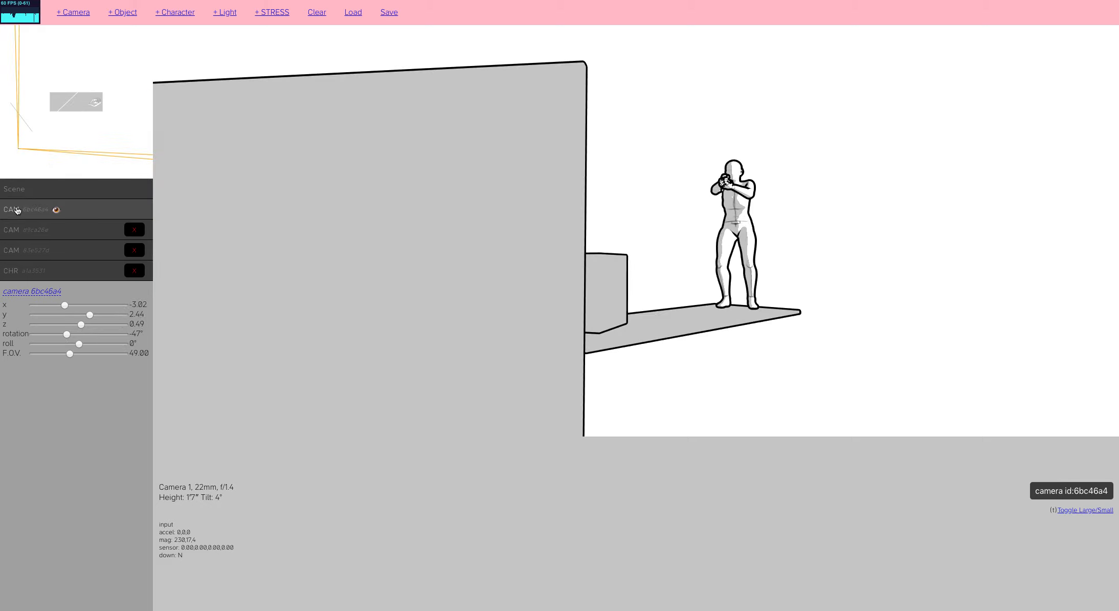
# Move the camera around behind the gun-pose character to about x 2.74, y 1.20, with rotation 58° and tilt 5°.
pyautogui.moveTo(877, 200); pyautogui.dragTo(0, 212)
pyautogui.moveTo(259, 138); pyautogui.dragTo(211, 149)
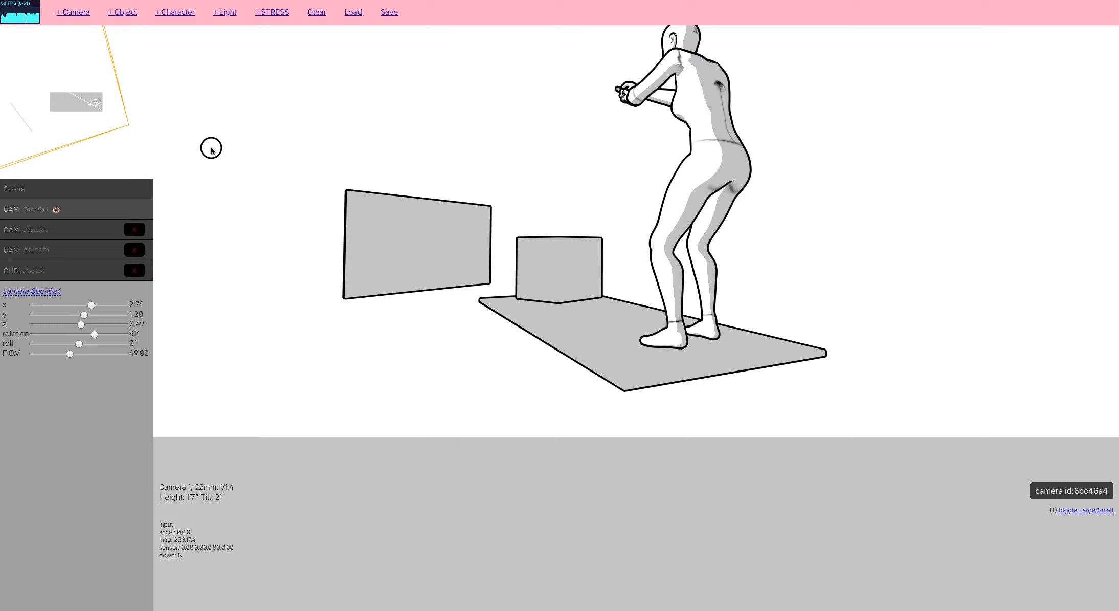
pyautogui.moveTo(211, 149); pyautogui.dragTo(229, 126)
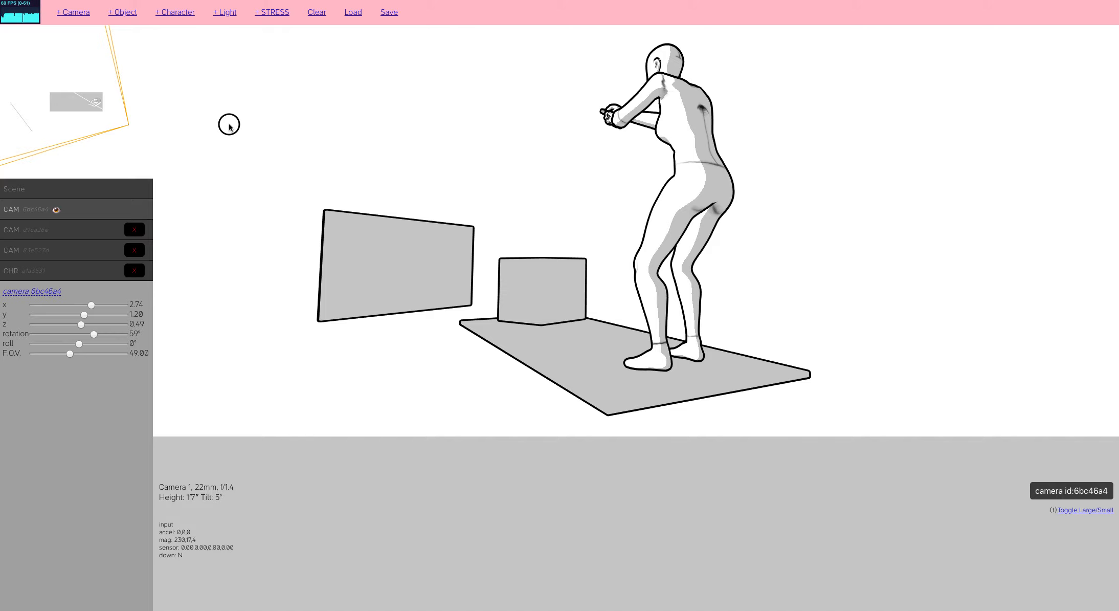
pyautogui.moveTo(229, 126); pyautogui.dragTo(240, 120)
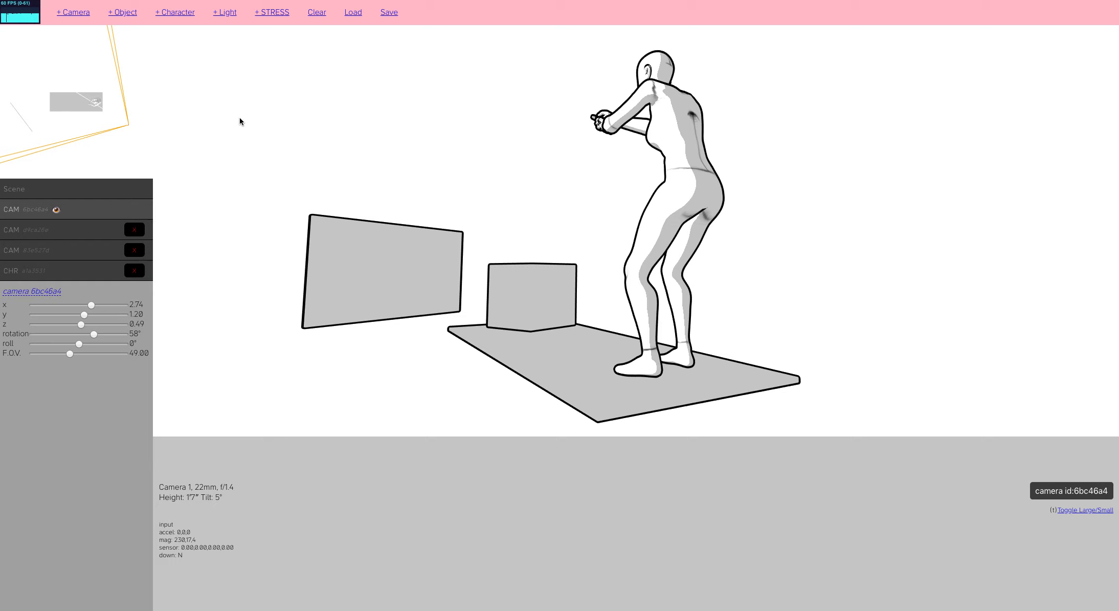
pyautogui.click(240, 118)
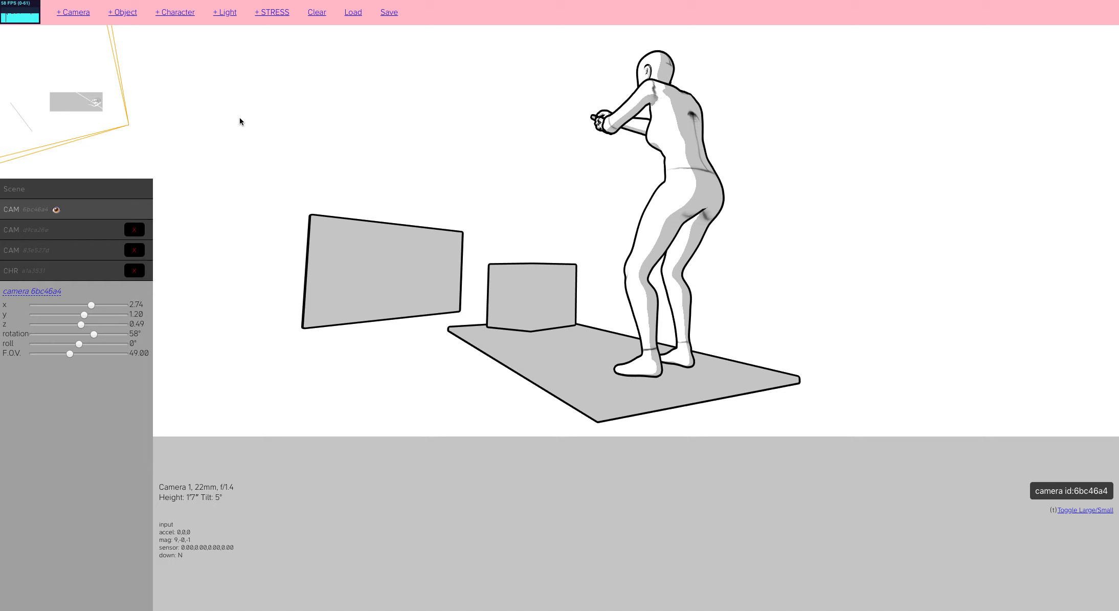